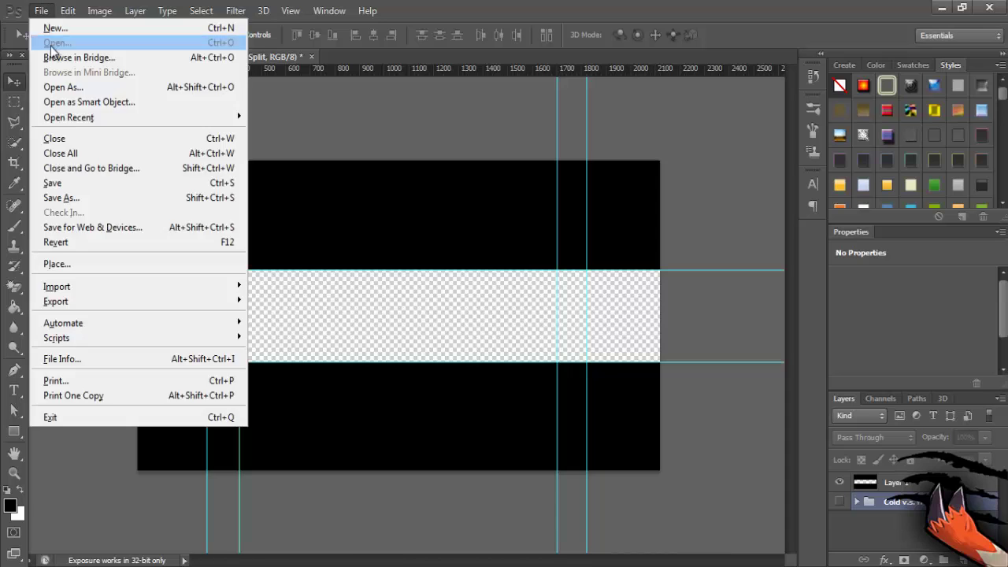
Open seaside2.jpg, unlock its background, and drag it into the banner document.
left_click(51, 42)
type("sea")
key("Down")
key("Down")
key("Down")
key("Return")
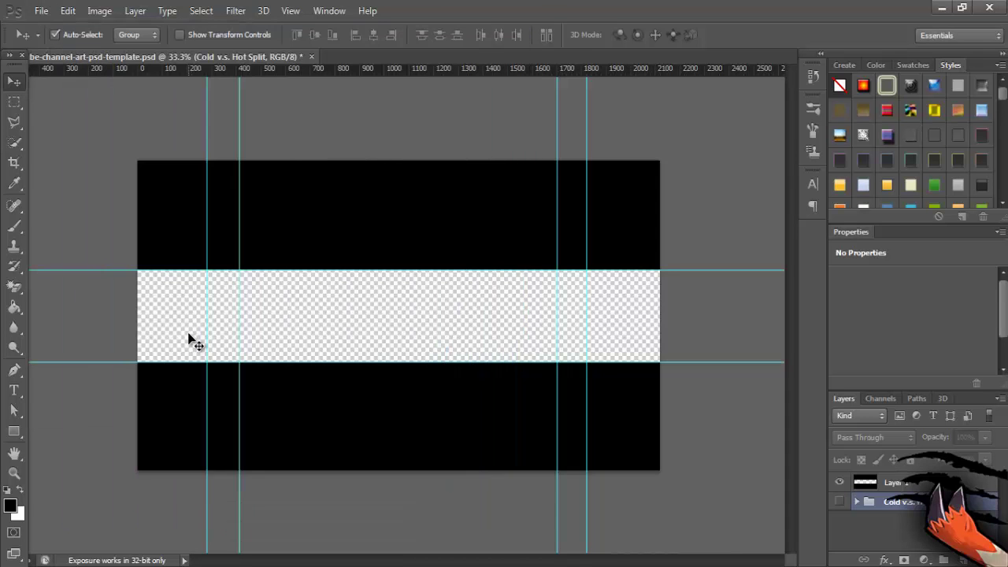
left_click(189, 338)
key("Return")
mouse_move(189, 339)
left_mouse_down()
mouse_move(353, 331)
mouse_move(297, 228)
mouse_move(657, 367)
left_mouse_up()
Scale the seaside image to fill the middle strip and move it below the Cold v.s. Hot group.
key("ctrl+t")
mouse_move(601, 412)
left_mouse_down()
mouse_move(652, 448)
mouse_move(626, 372)
mouse_move(753, 377)
left_mouse_up()
left_click_drag(440, 136, 440, 220)
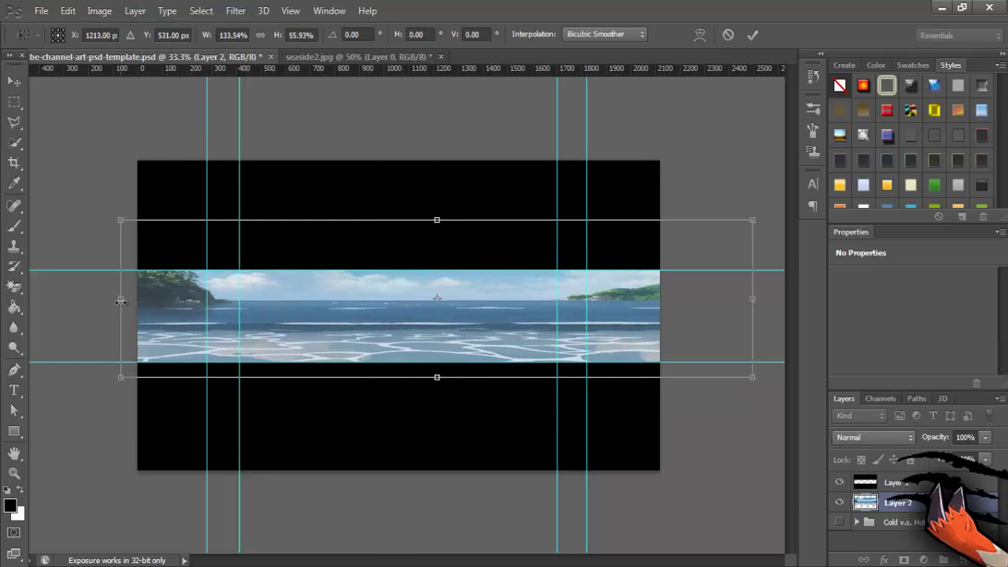
key("Return")
left_click_drag(866, 508, 867, 529)
Apply Reduce Noise to the seaside layer with lowered detail sharpening and no JPEG artifact removal.
left_click(235, 10)
mouse_move(315, 211)
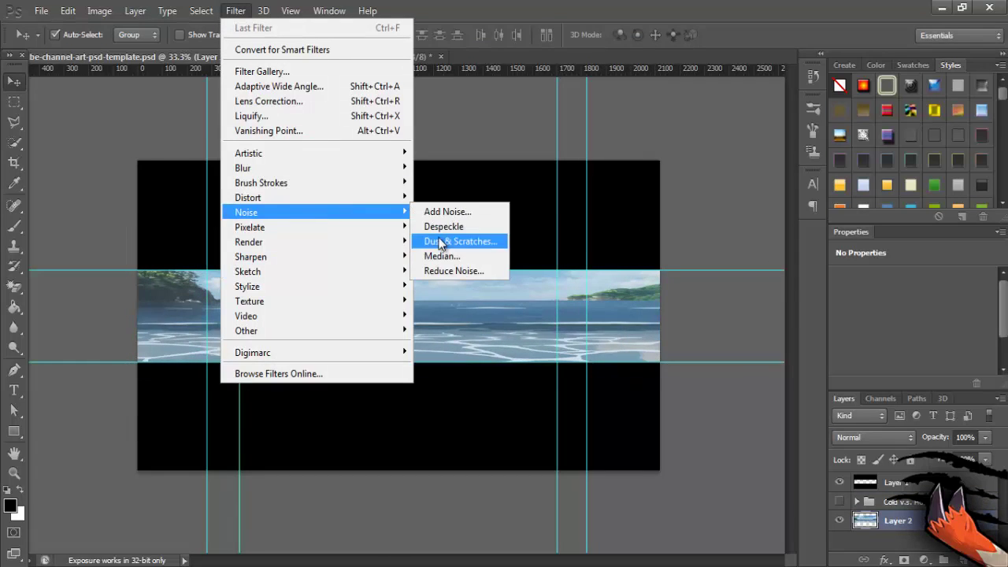
left_click(456, 270)
left_click(361, 487)
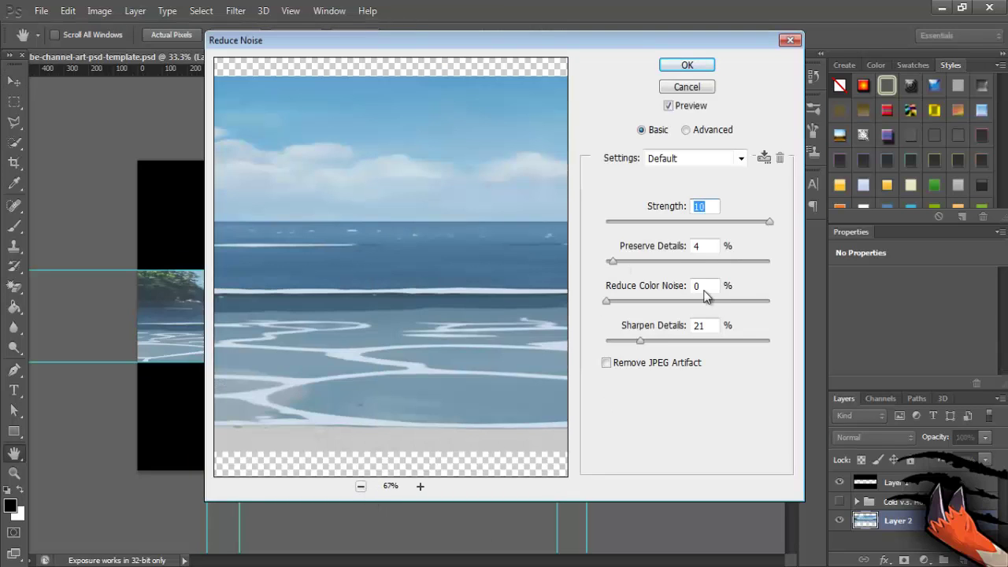
left_click_drag(768, 343, 737, 343)
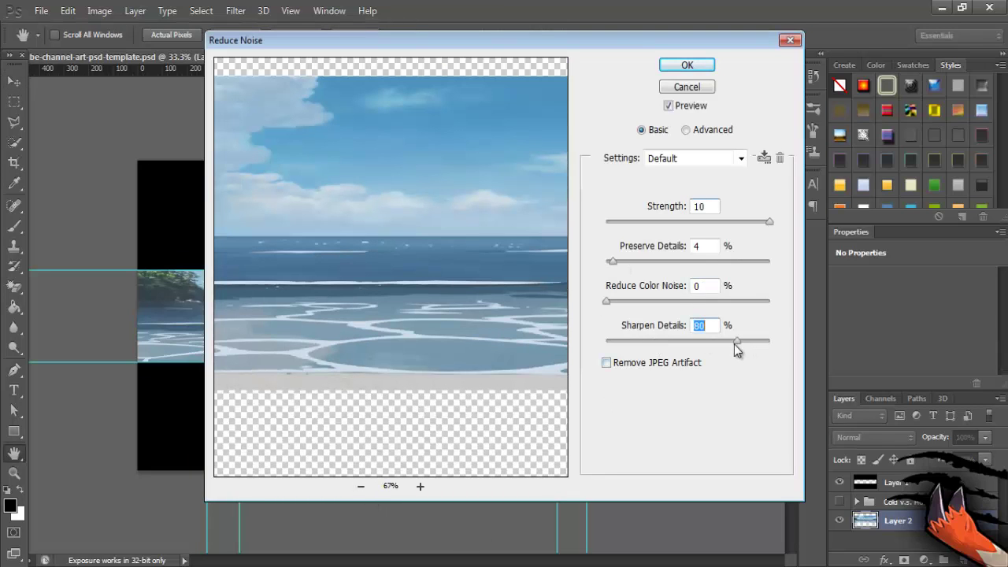
type("1")
left_click(606, 363)
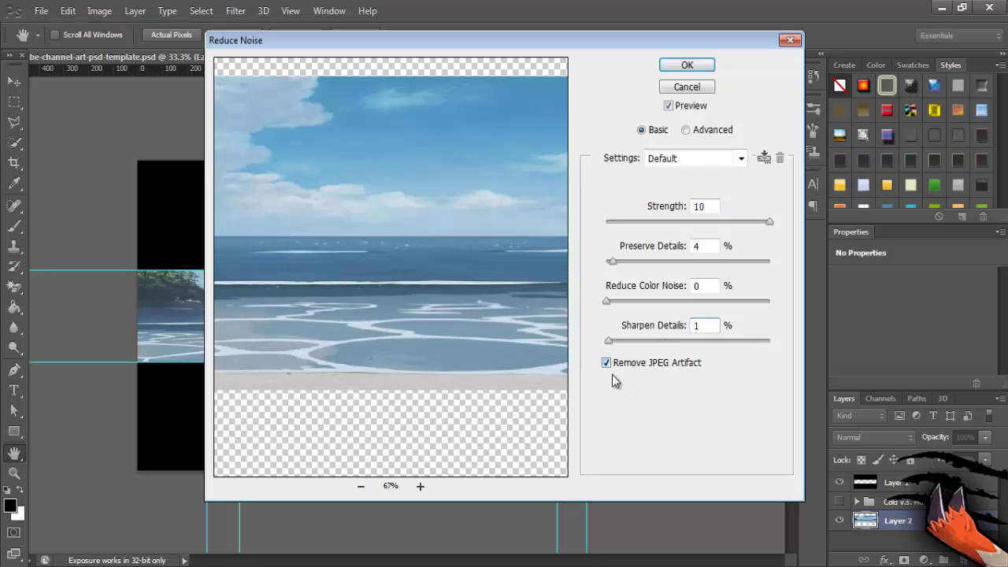
left_click(607, 363)
left_click(704, 69)
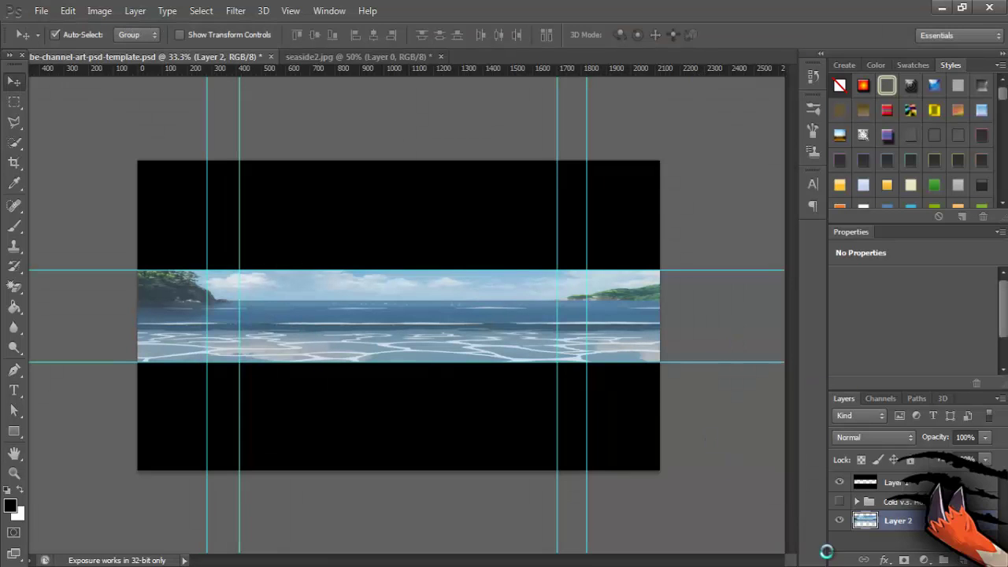
Bring the earth-and-moon space wallpaper into the banner and close seaside2 without saving.
left_click(42, 10)
left_click(50, 36)
left_click_drag(503, 98, 502, 196)
double_click(203, 175)
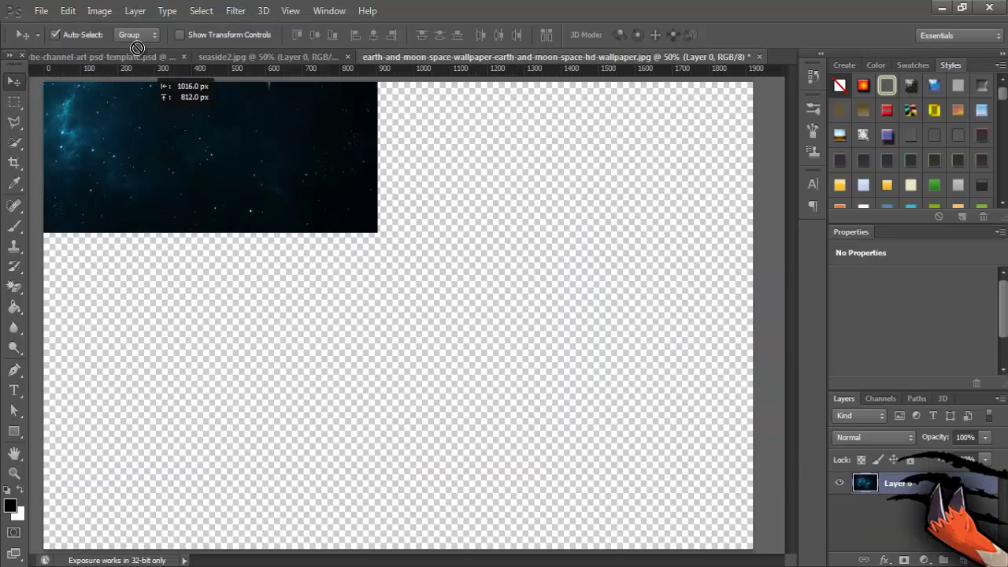
left_click_drag(394, 275, 391, 323)
left_click(435, 56)
left_click(509, 225)
Enlarge the space layer over the strip, set it to Overlay with lowered opacity, and pick the Brush tool.
key("ctrl+t")
mouse_move(549, 423)
left_mouse_down()
mouse_move(652, 450)
mouse_move(694, 489)
left_mouse_up()
key("Return")
left_click(874, 437)
left_click(866, 139)
key("Down")
key("Down")
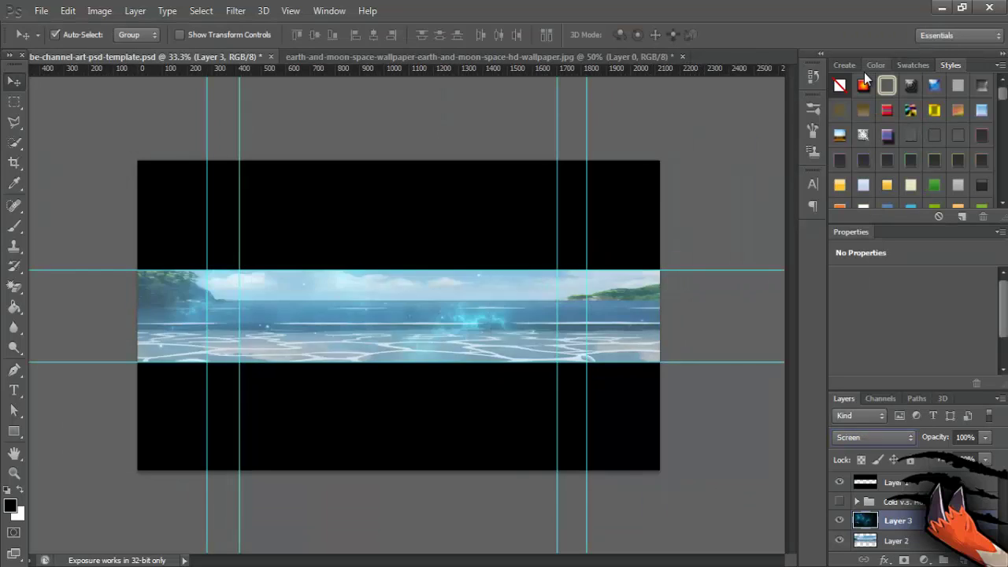
key("Down")
left_click_drag(984, 456, 942, 455)
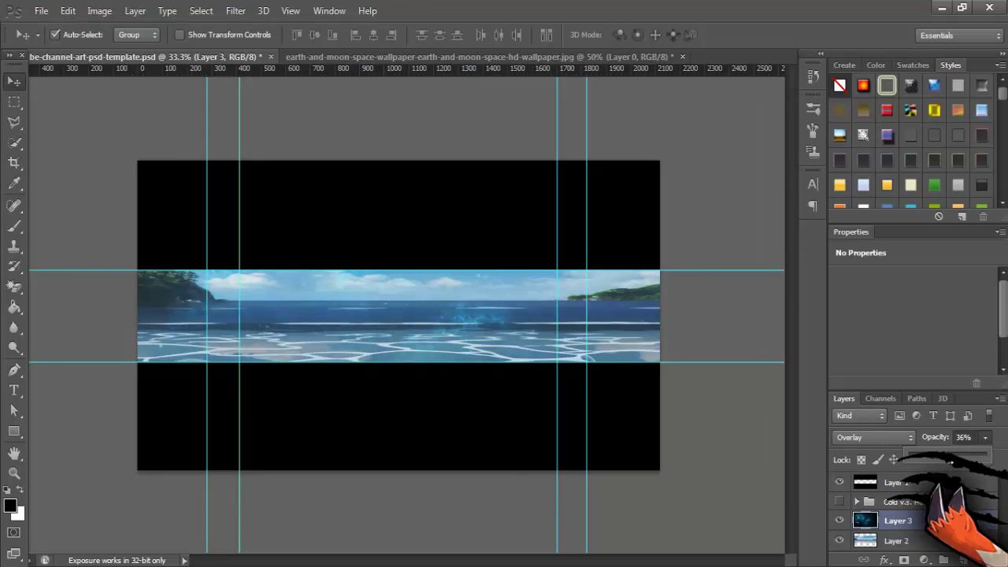
left_click(13, 226)
left_click(74, 35)
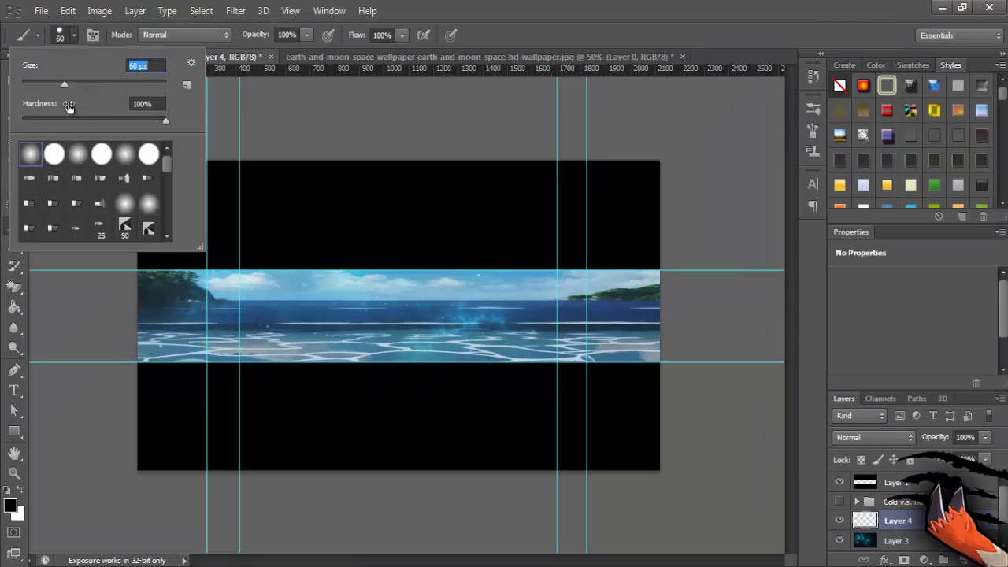
Paint a soft black patch over the strip centre with a very large soft round brush.
left_click_drag(152, 88, 151, 87)
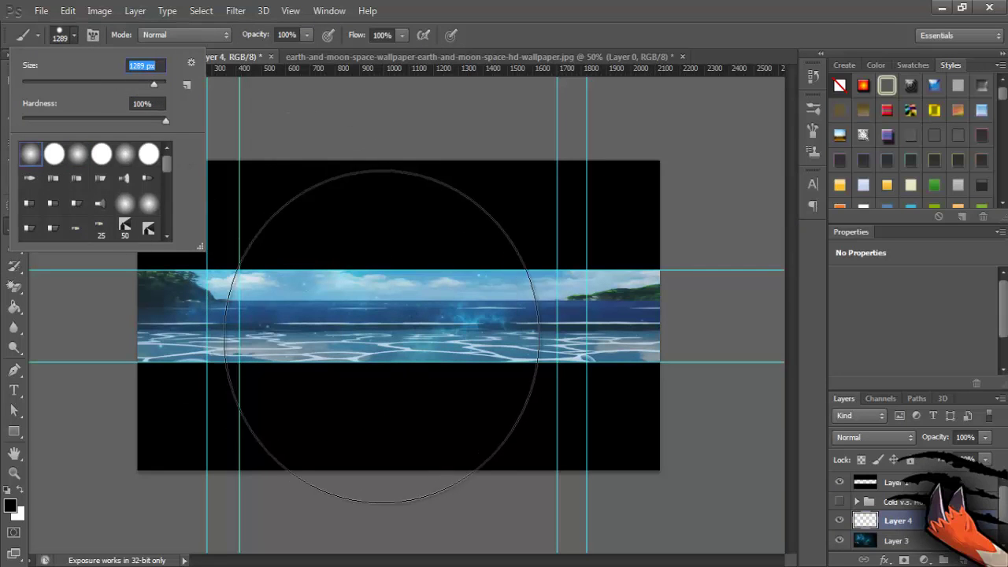
left_click(395, 325)
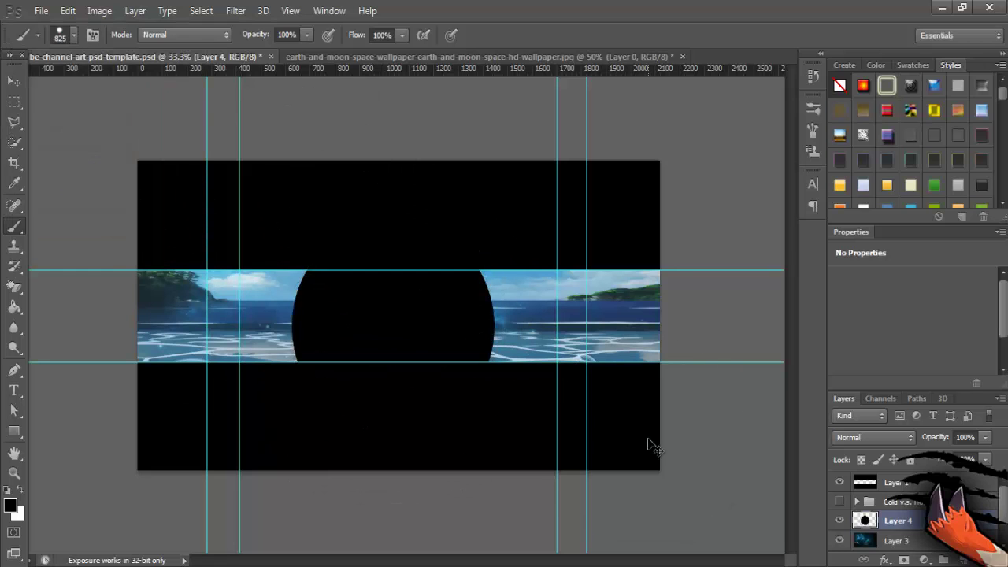
key("ctrl+z")
left_click(73, 35)
left_click(78, 153)
left_click(393, 325)
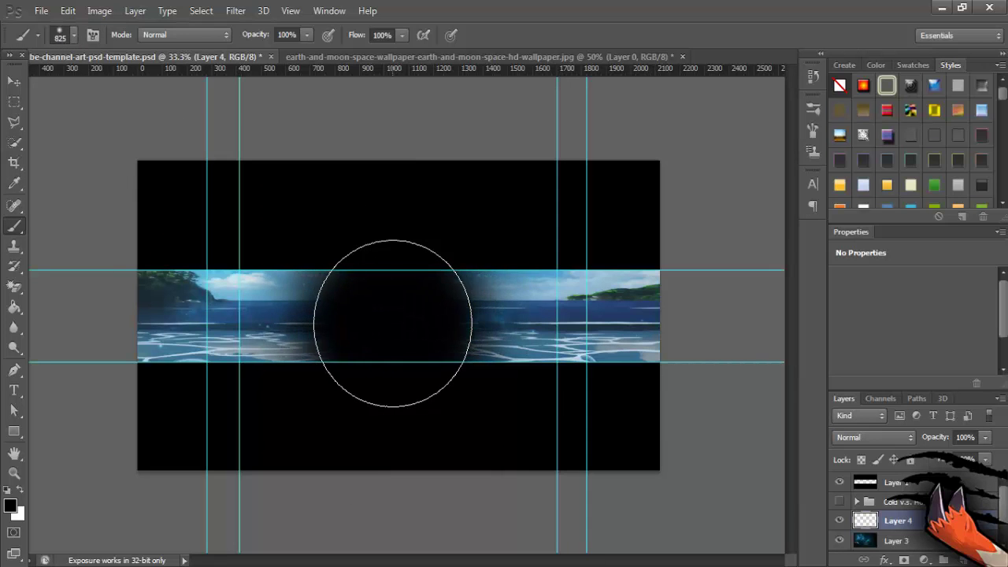
Undo a stray dark dab on the left, switch to the Move tool, and bring up Open.
left_click(234, 260)
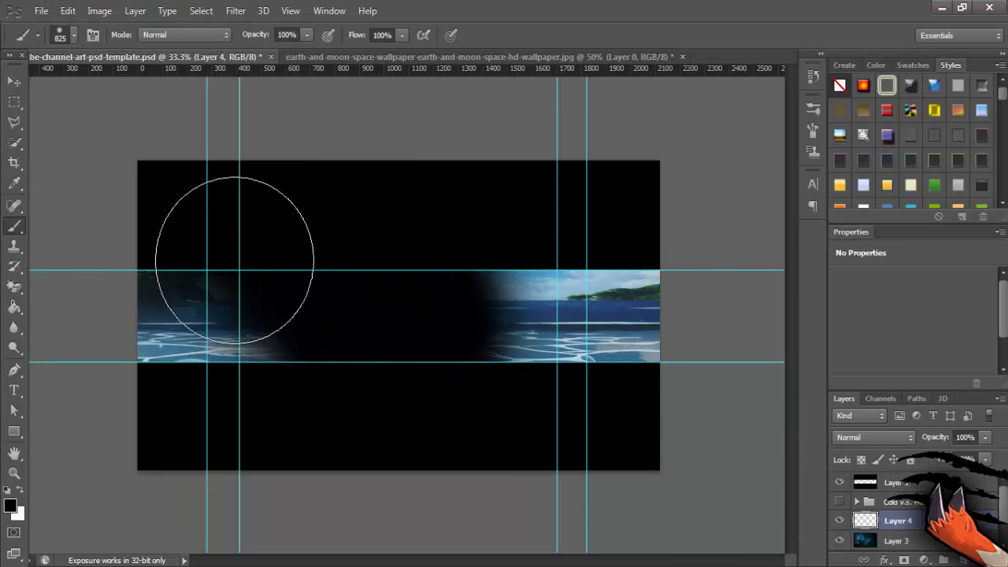
key("ctrl+z")
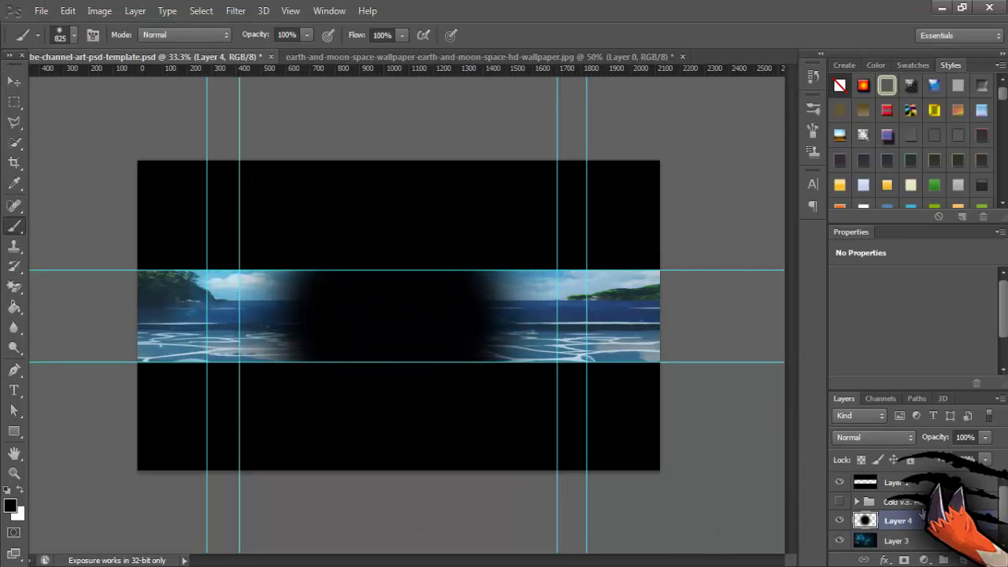
key("v")
key("ctrl+o")
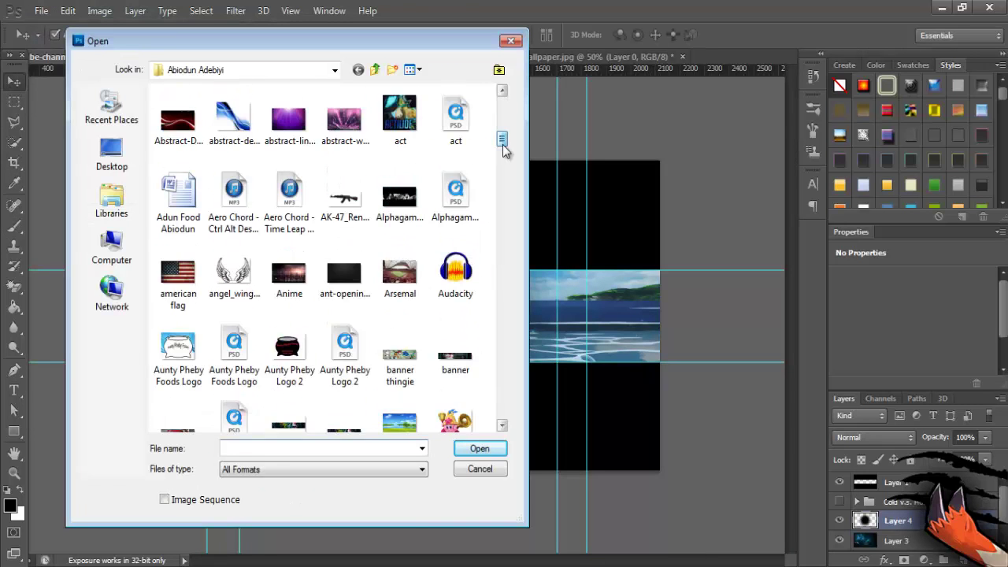
Try the StarBurst image in the banner, then remove it.
type("st")
key("Down")
key("Return")
left_click_drag(504, 149, 418, 335)
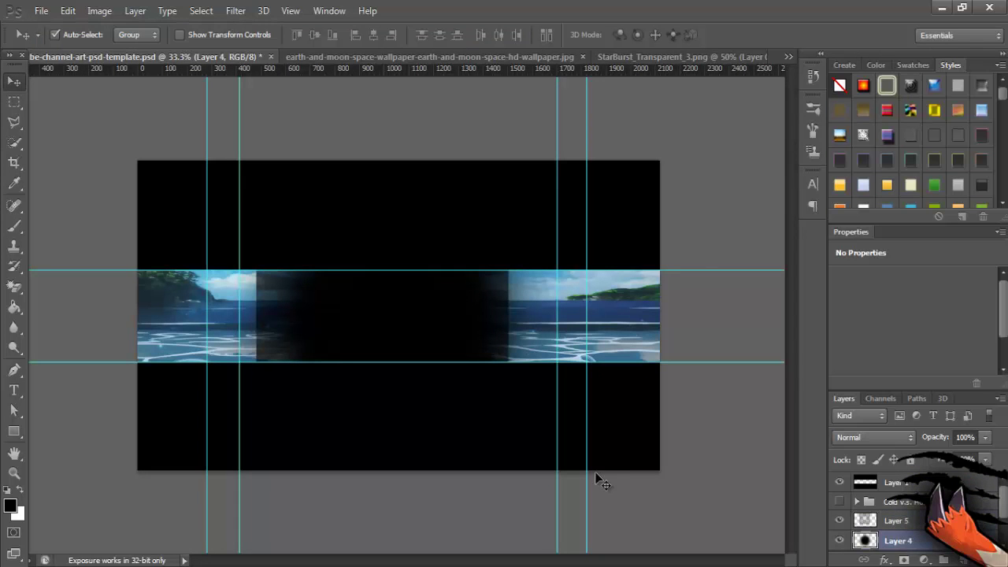
key("ctrl+z")
left_click(41, 10)
Open retro-sunlight.jpeg, unlock its background, and drag it into the banner's centre.
left_click(45, 40)
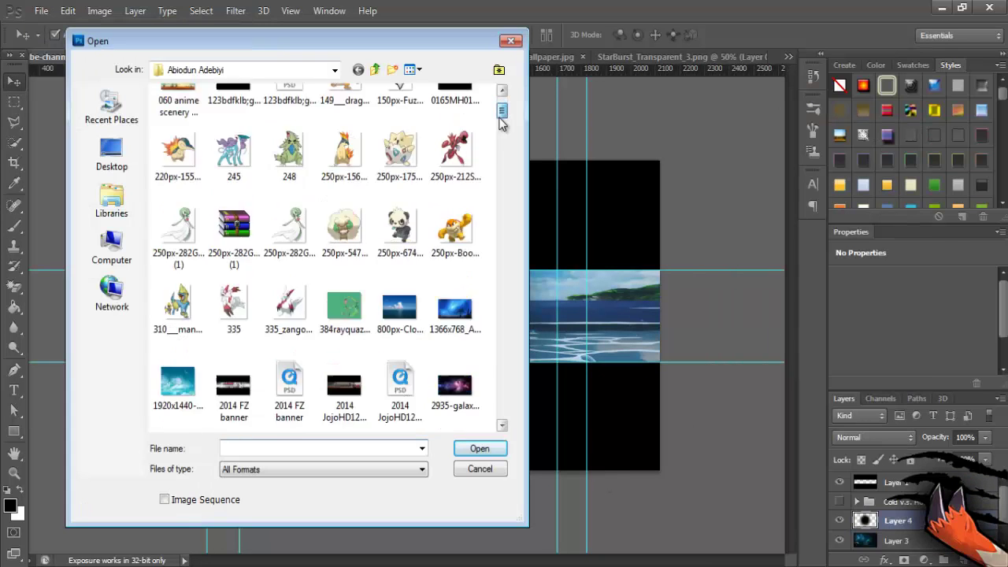
left_click_drag(502, 118, 502, 347)
double_click(219, 203)
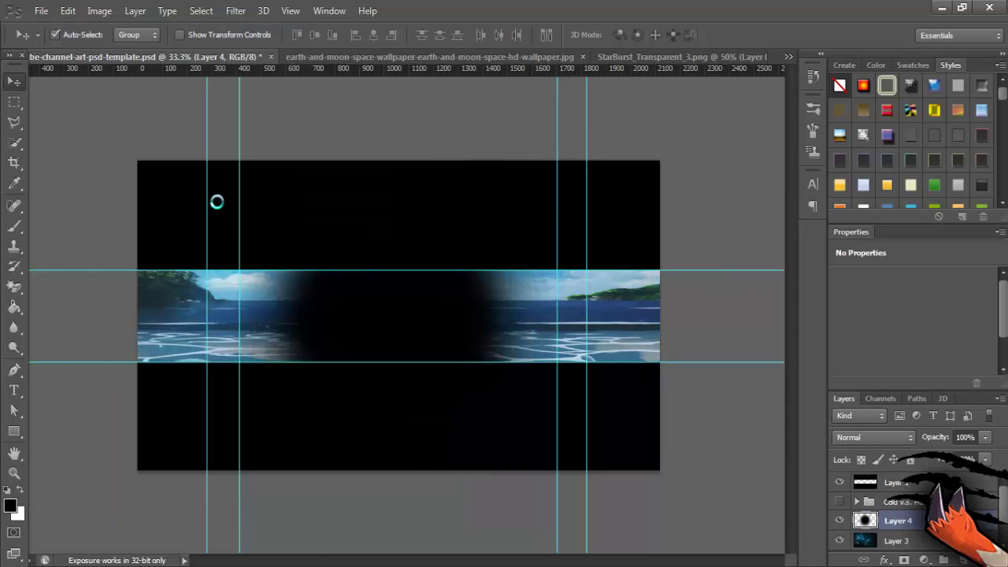
double_click(890, 484)
key("Return")
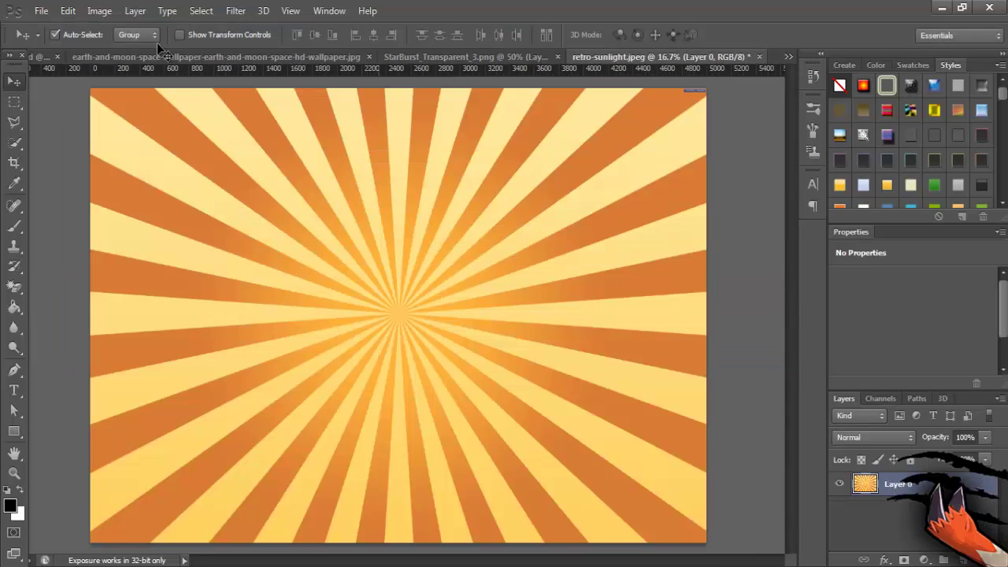
mouse_move(361, 318)
left_mouse_down()
mouse_move(463, 335)
mouse_move(415, 334)
left_mouse_up()
Close the space wallpaper without saving and nudge the sunburst slightly left.
left_click(587, 57)
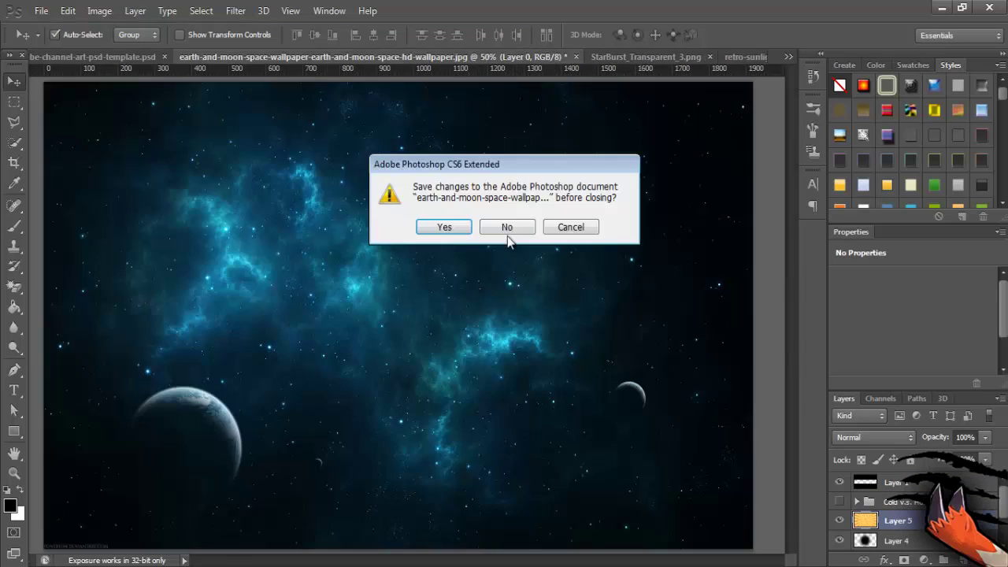
left_click(512, 229)
left_click(925, 531, "alt")
key("ctrl+t")
left_click_drag(488, 383, 472, 382)
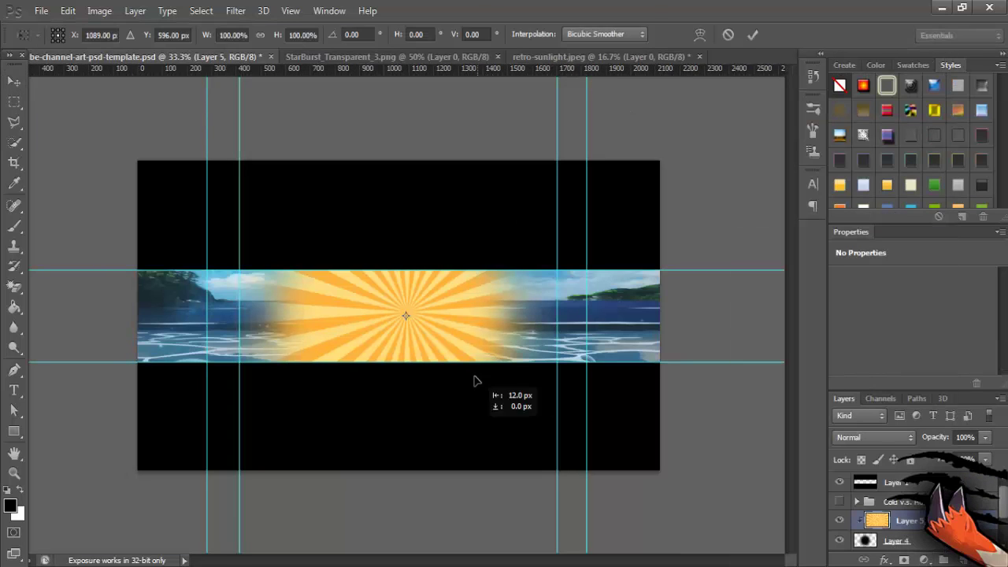
key("Return")
Merge the sunburst down into the dark patch layer and set its opacity to 48%.
right_click(905, 520)
left_click(778, 376)
left_click_drag(944, 463, 949, 463)
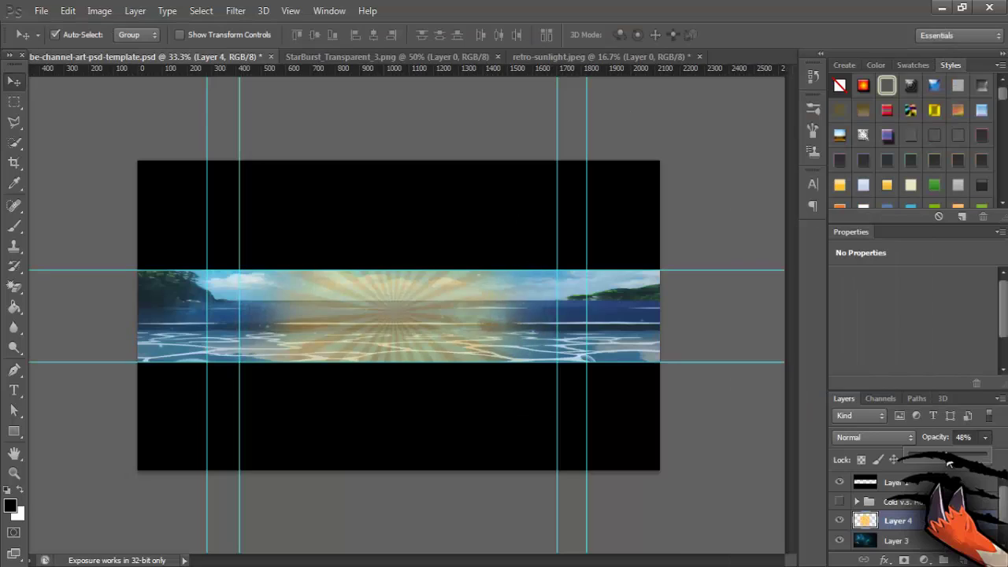
left_click(39, 7)
left_click(47, 40)
Open the grunge1.jpg texture file.
scroll(394, 237, "down", 5)
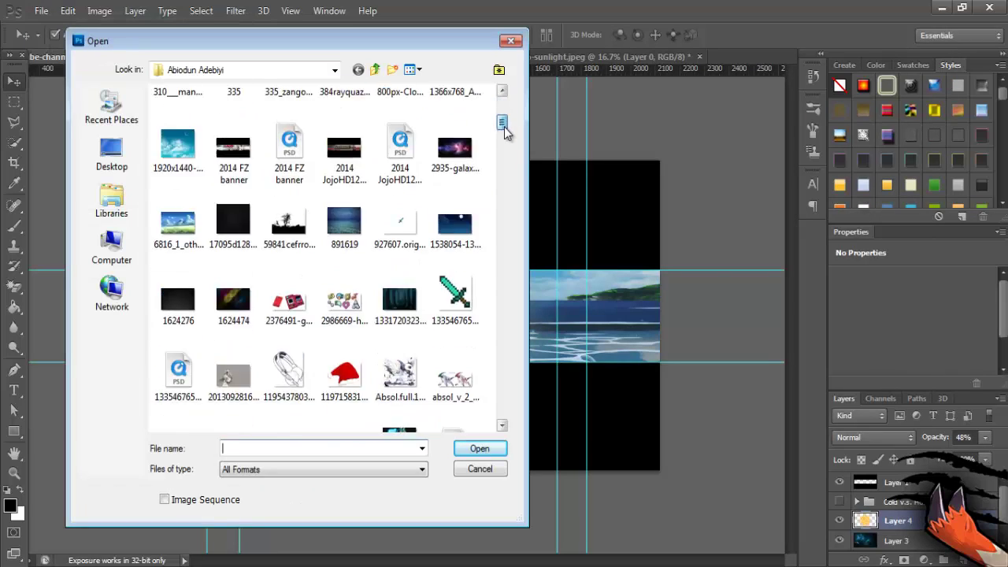
scroll(473, 197, "down", 3)
scroll(518, 202, "down", 5)
scroll(518, 202, "up", 5)
scroll(518, 202, "down", 3)
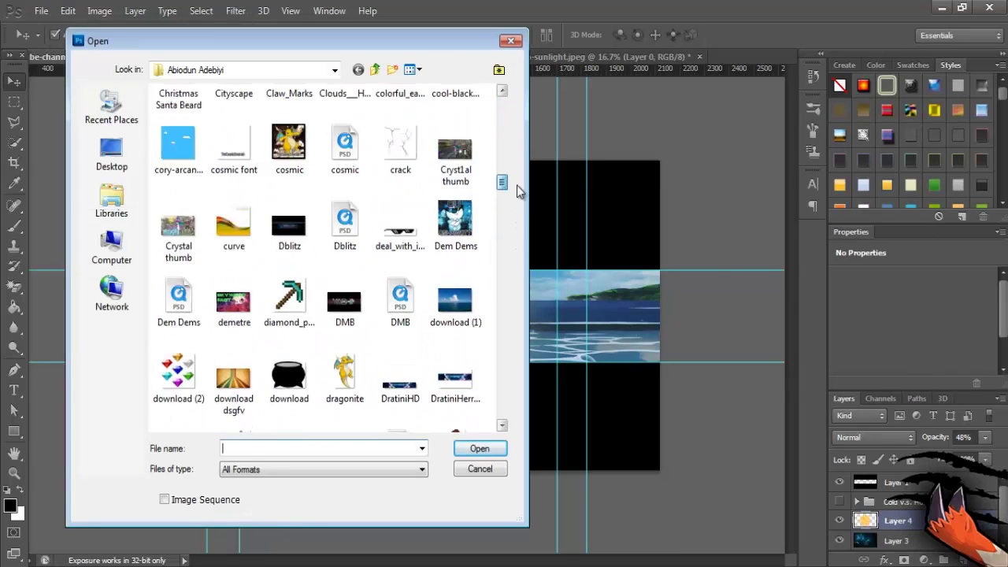
scroll(518, 202, "down", 2)
scroll(518, 202, "down", 5)
scroll(518, 203, "up", 5)
scroll(518, 204, "down", 1)
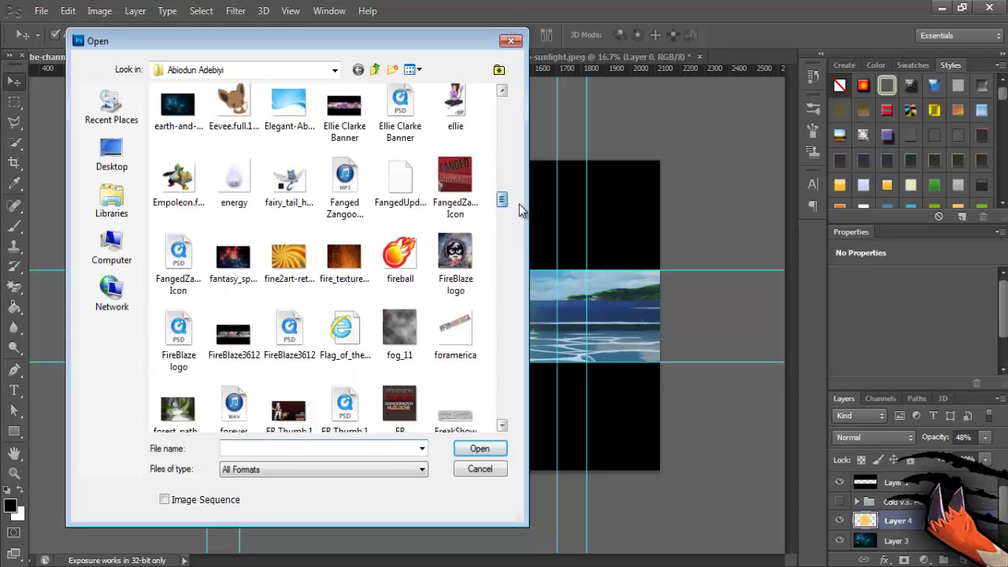
scroll(519, 213, "down", 5)
scroll(520, 228, "down", 1)
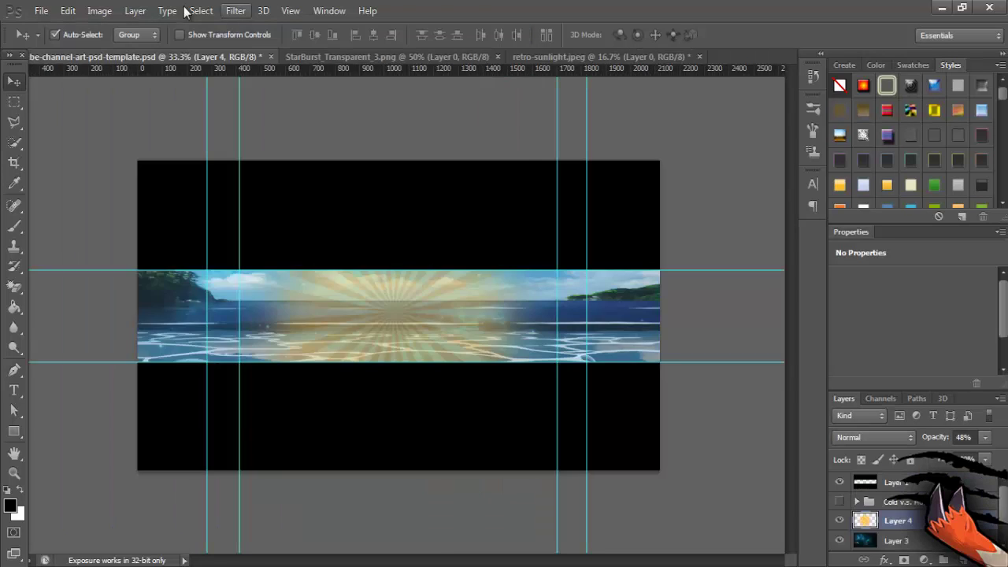
type("grunge1.jpg")
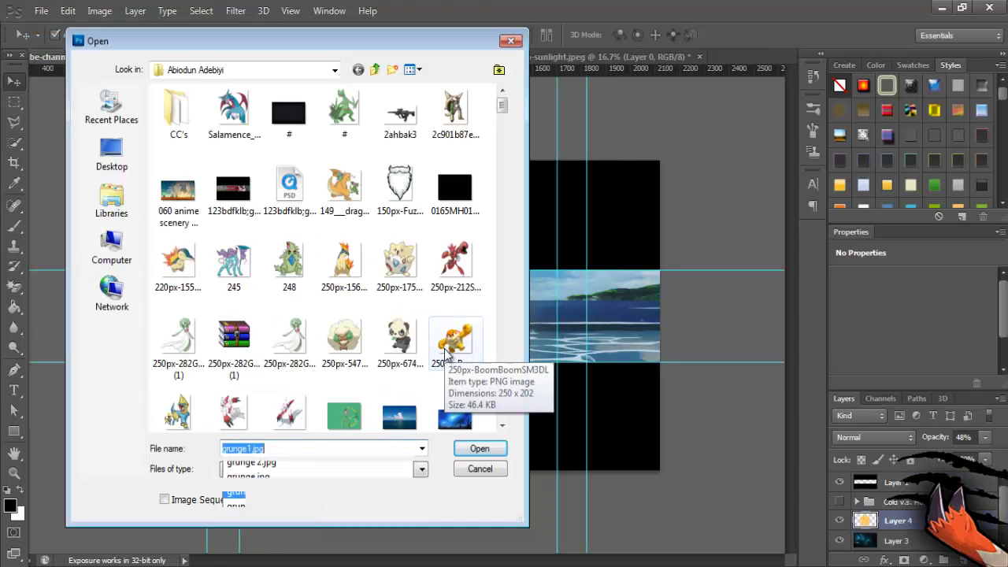
key("Return")
Unlock the grunge texture's background and scale it to fill the beach band.
key("Return")
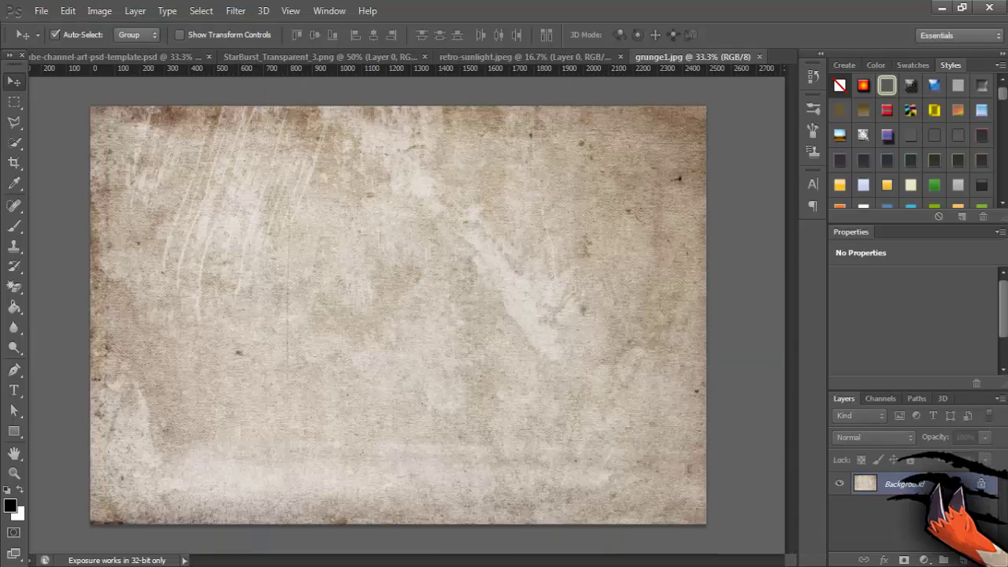
double_click(921, 483)
key("Return")
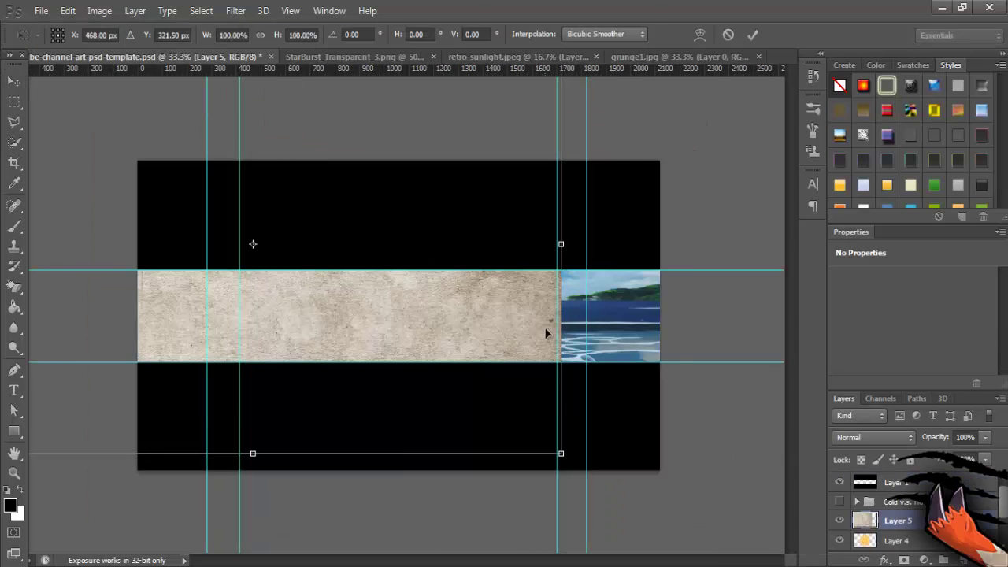
left_click_drag(560, 451, 682, 509)
key("Return")
left_click(879, 438)
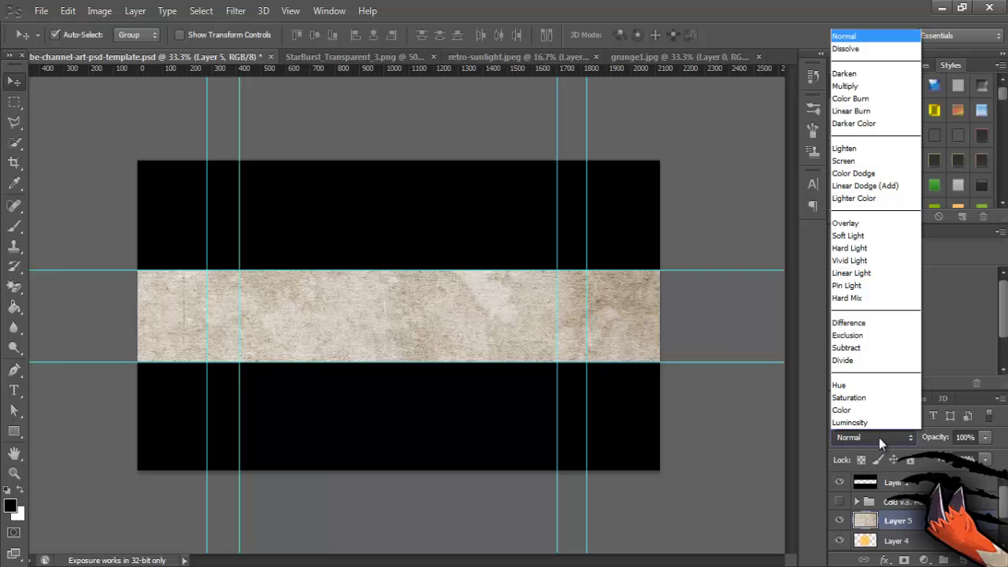
Set the grunge texture to Overlay and darken it with a Curves adjustment.
left_click(874, 226)
left_click(68, 11)
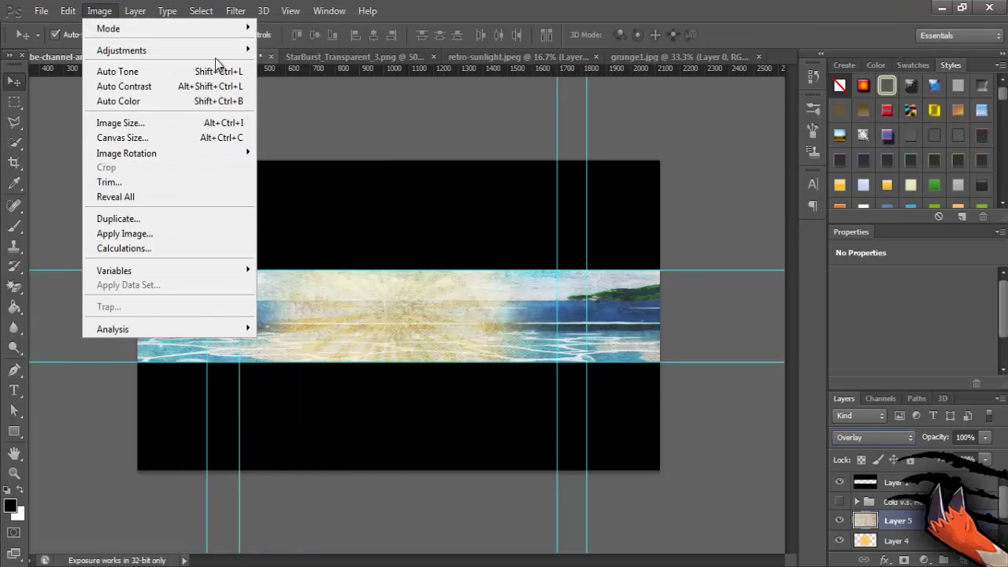
key("Escape")
left_click(100, 10)
mouse_move(122, 49)
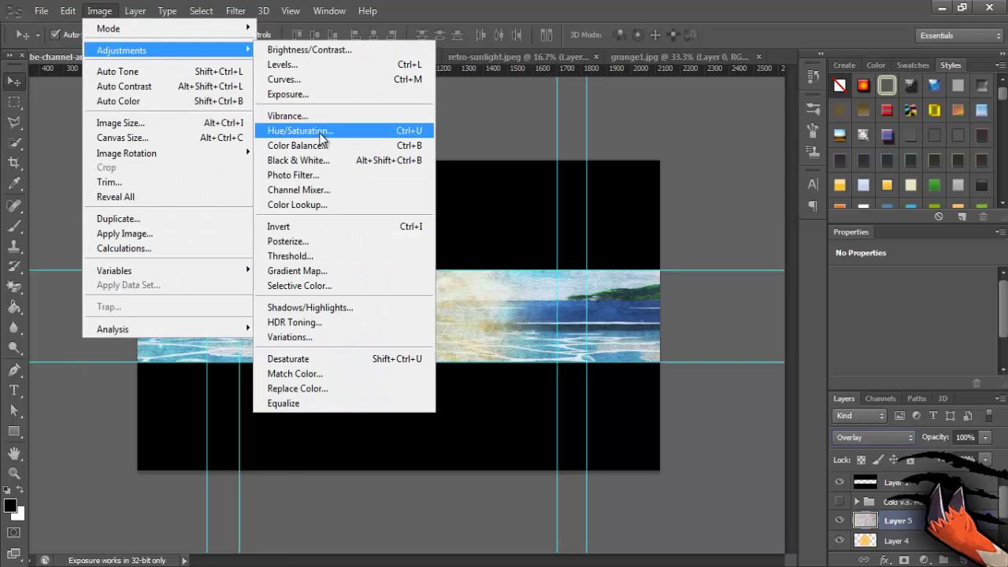
left_click(319, 84)
key("Return")
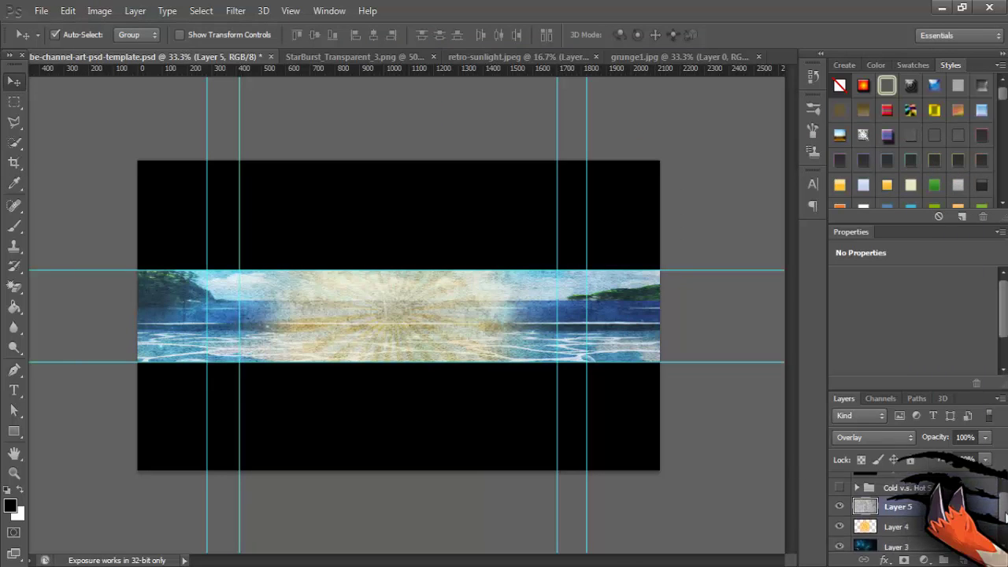
left_click(41, 10)
Open the Salamence image and erase a stray speck beside its feet.
left_click(47, 39)
type("sla")
key("Down")
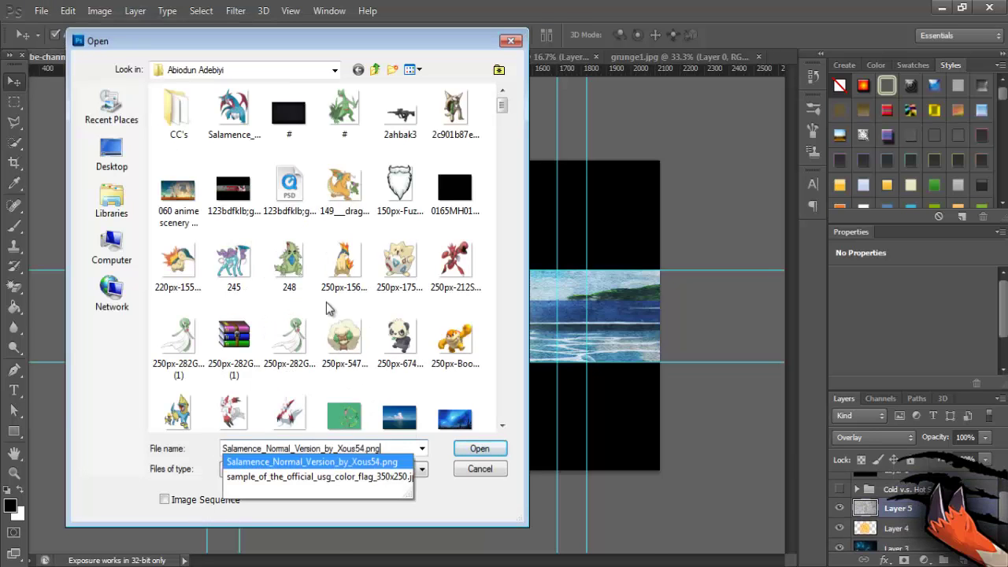
key("Return")
left_click(14, 287)
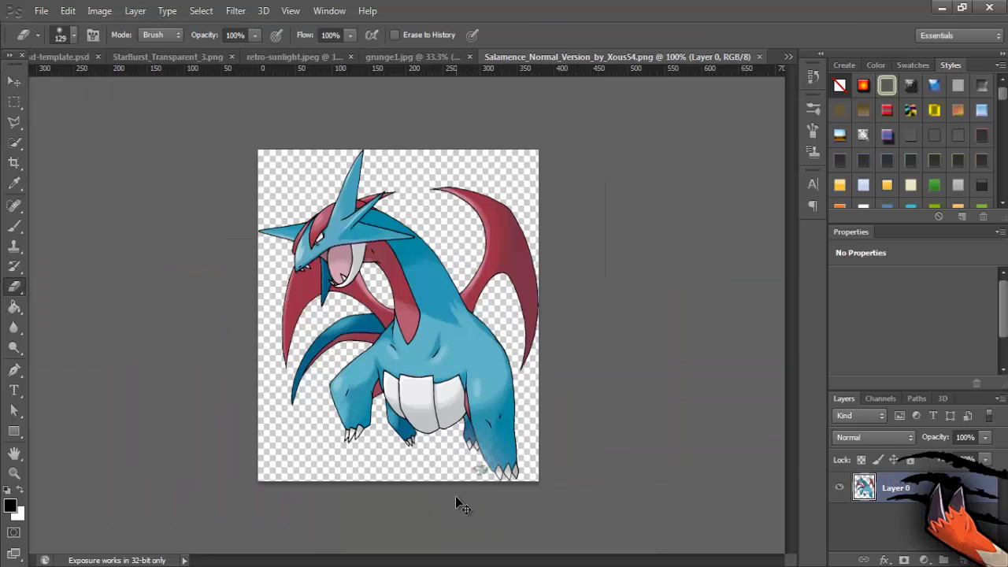
left_click(61, 35)
left_click(433, 492)
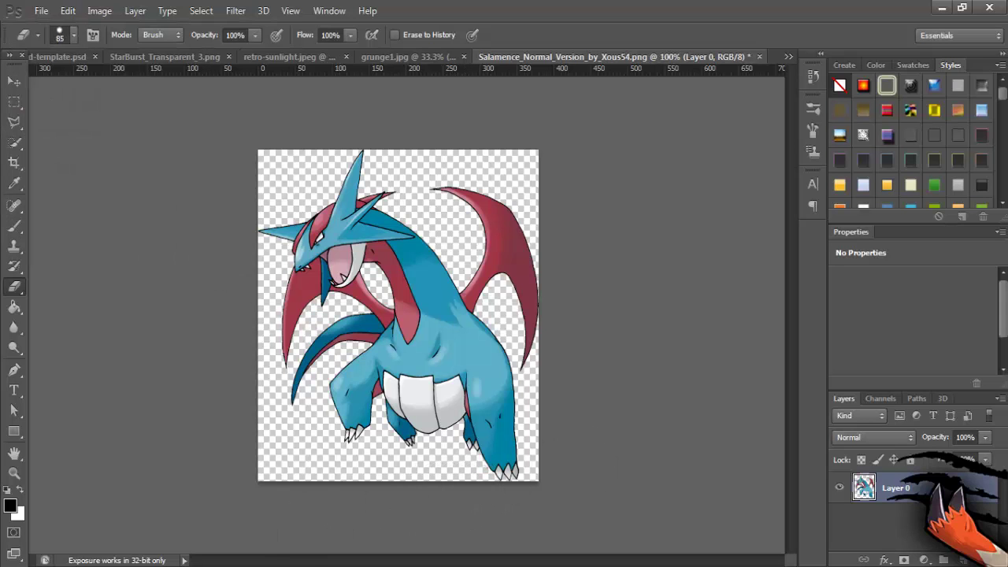
Zoom into Salamence's feet to clean leftovers, then paste Salamence into the banner as Layer 6.
left_click(14, 472)
left_click(472, 464)
key("l")
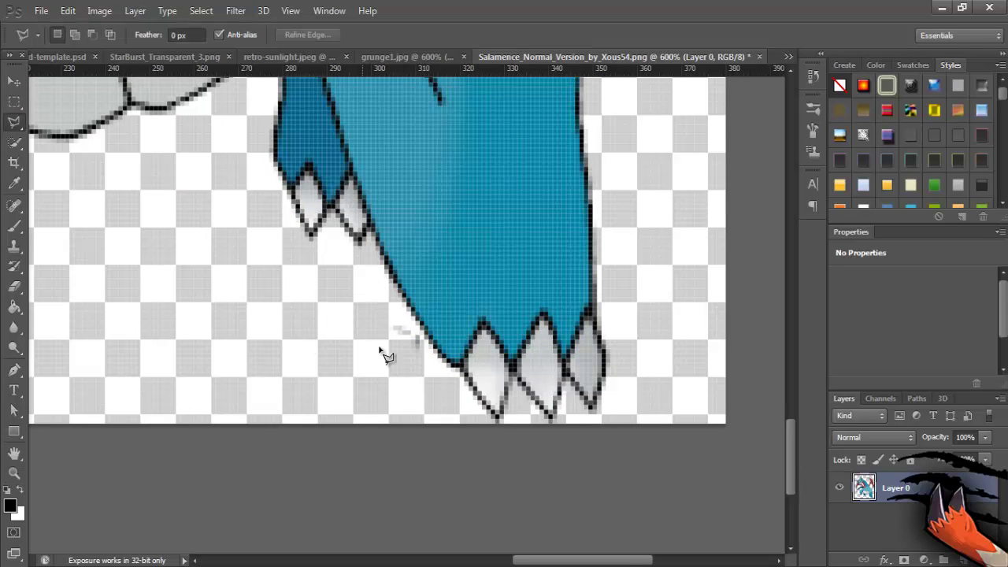
key("ctrl+d")
key("v")
key("ctrl+Tab")
Scale up the pasted Salamence so its body spans the beach band.
key("z")
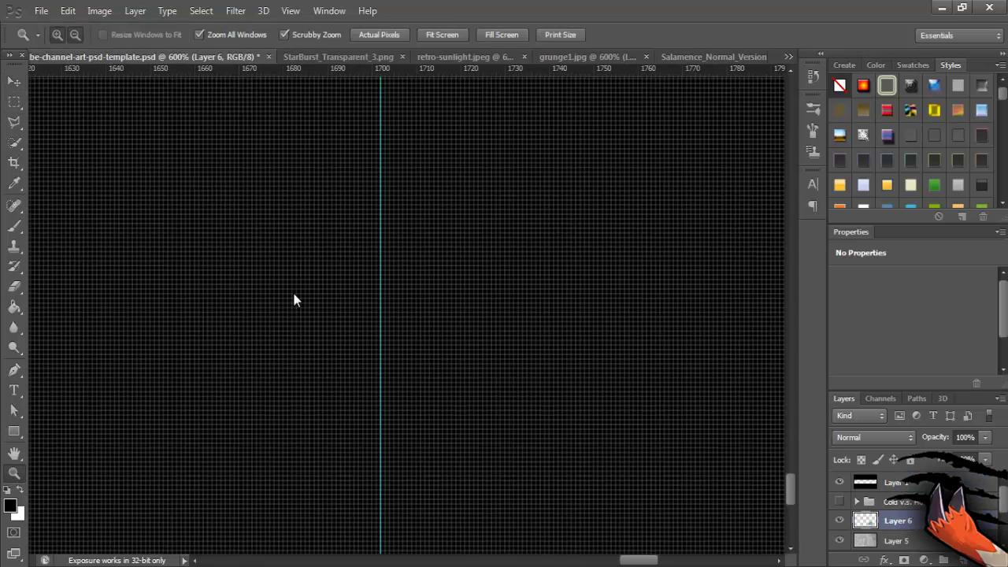
left_click(295, 296, "alt")
left_click(396, 322, "alt")
left_click(139, 138, "alt")
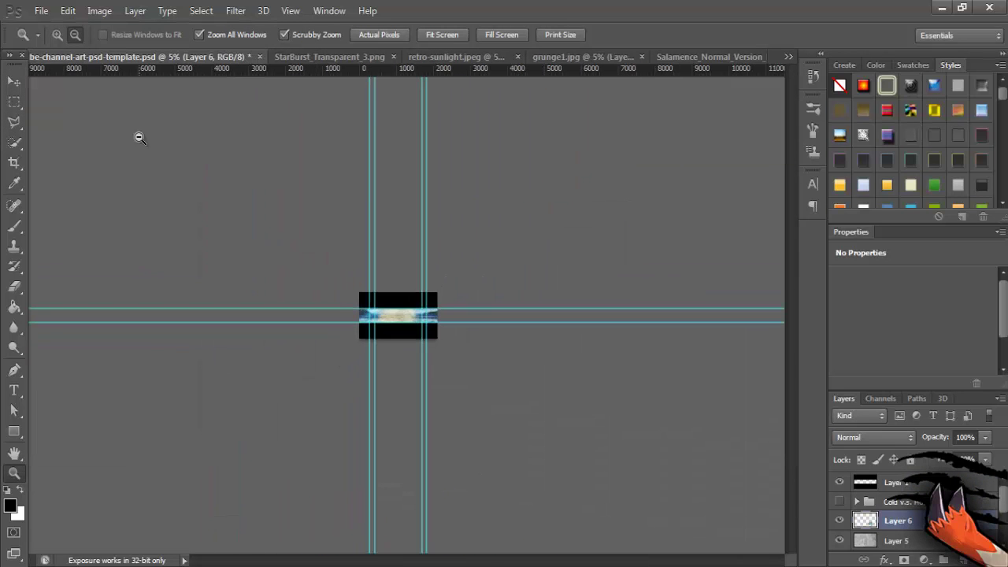
left_click(393, 374)
left_click(383, 431, "alt")
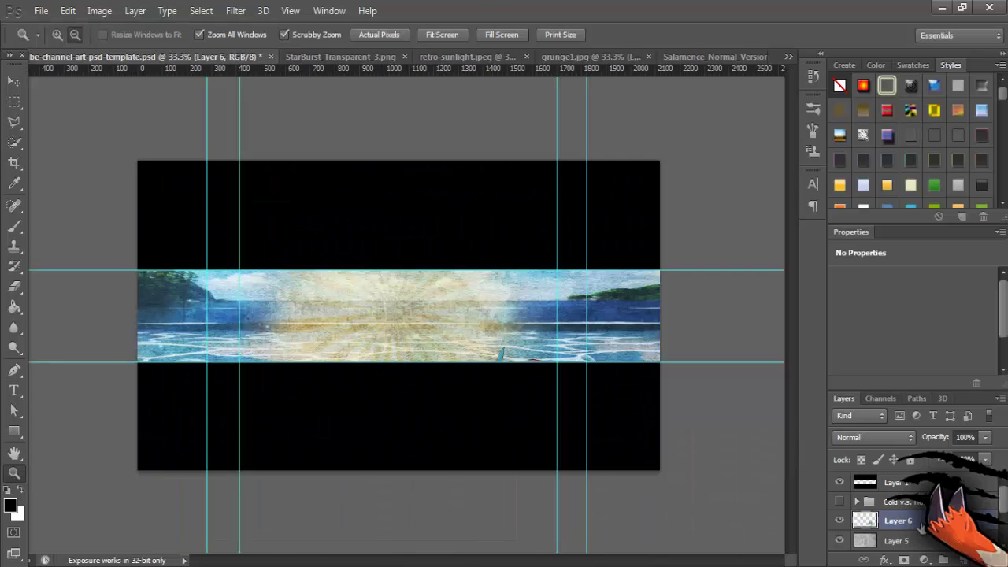
key("ctrl+t")
left_click_drag(504, 358, 485, 399)
left_click_drag(423, 360, 333, 236)
mouse_move(495, 396)
left_mouse_down()
mouse_move(524, 412)
mouse_move(510, 381)
mouse_move(522, 401)
left_mouse_up()
key("Return")
Nudge Salamence slightly right to centre it on the banner.
key("z")
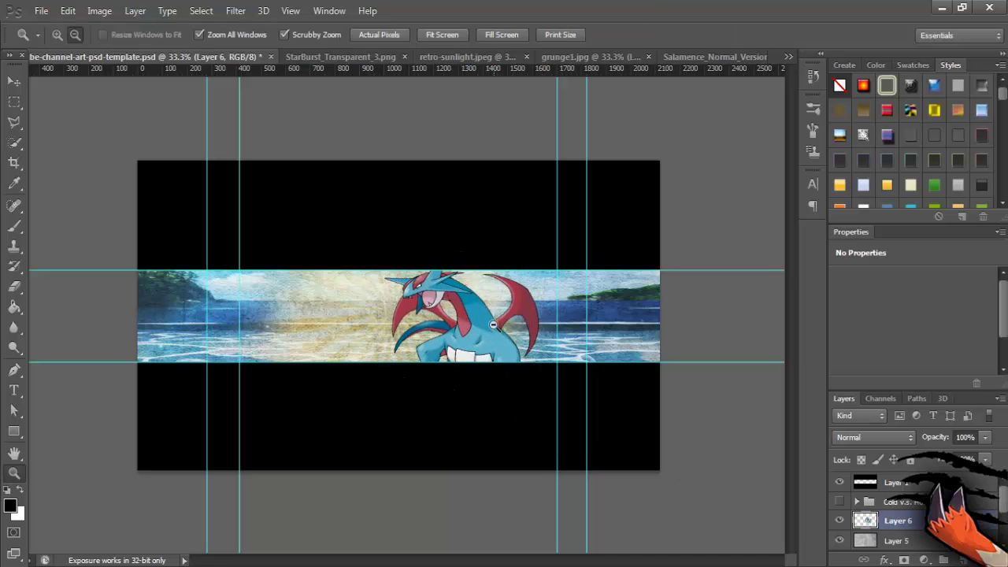
key("ctrl+t")
left_click_drag(493, 325, 510, 324)
key("Return")
Give Salamence's layer a white Stroke outline.
right_click(892, 523)
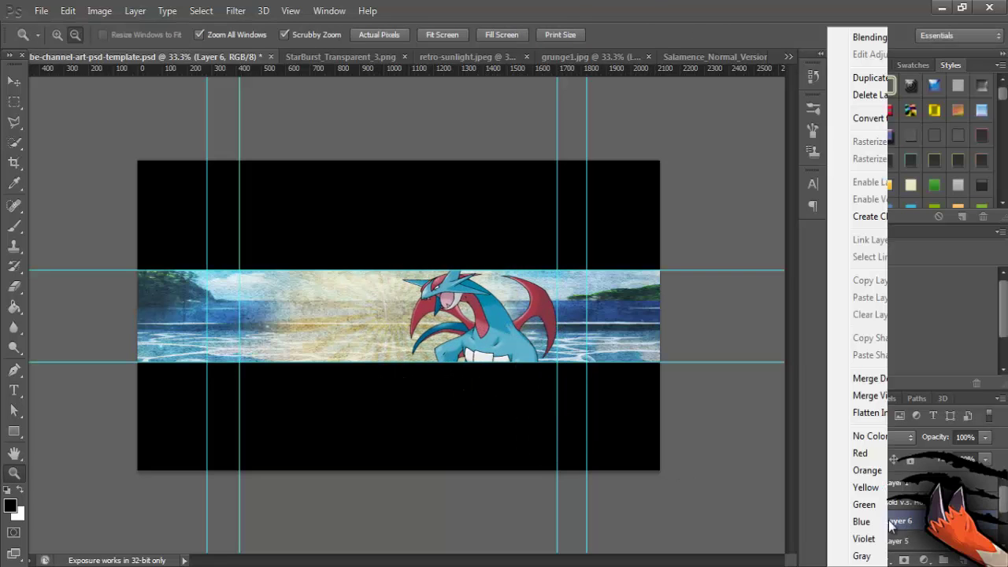
left_click(762, 41)
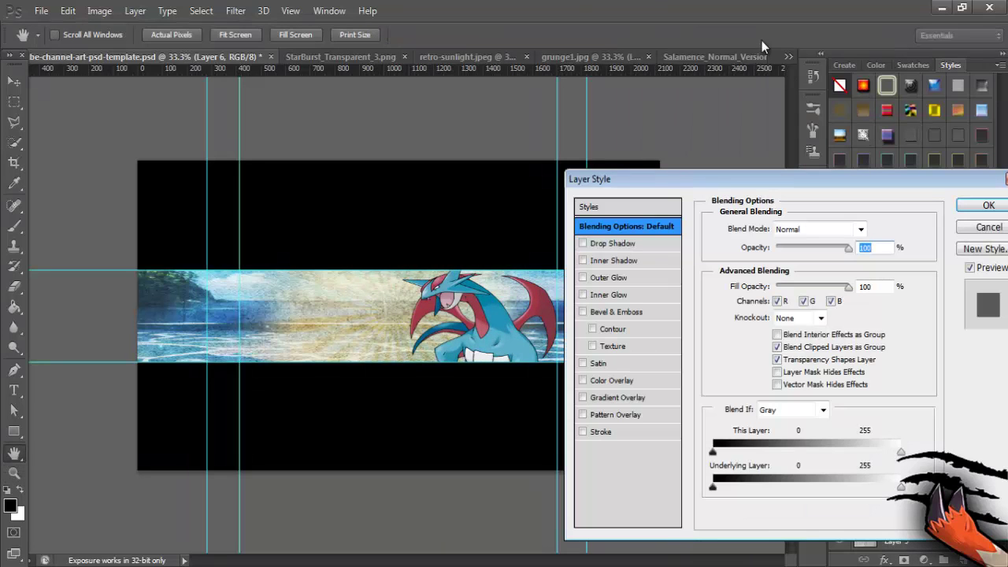
left_click(673, 431)
left_click(747, 334)
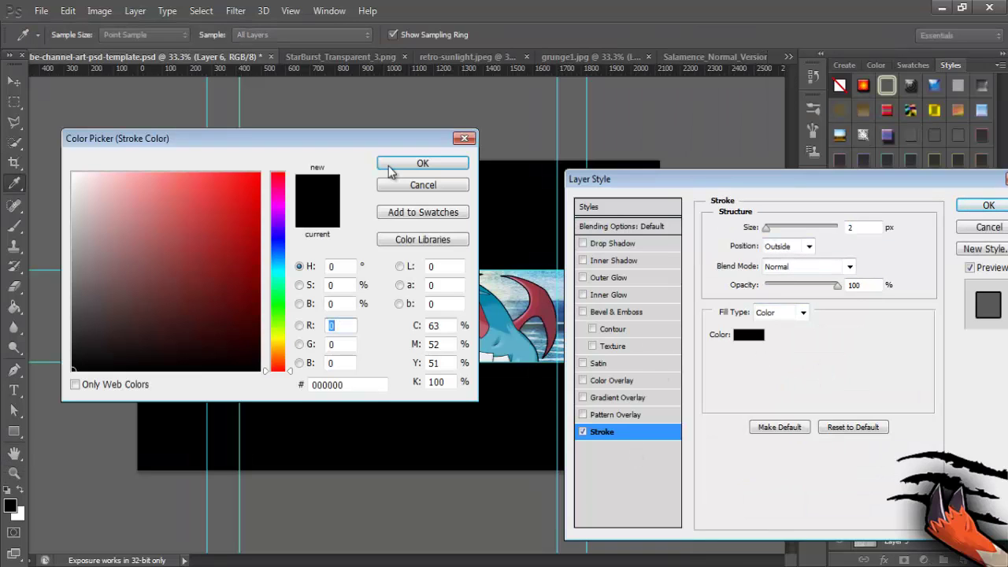
key("Return")
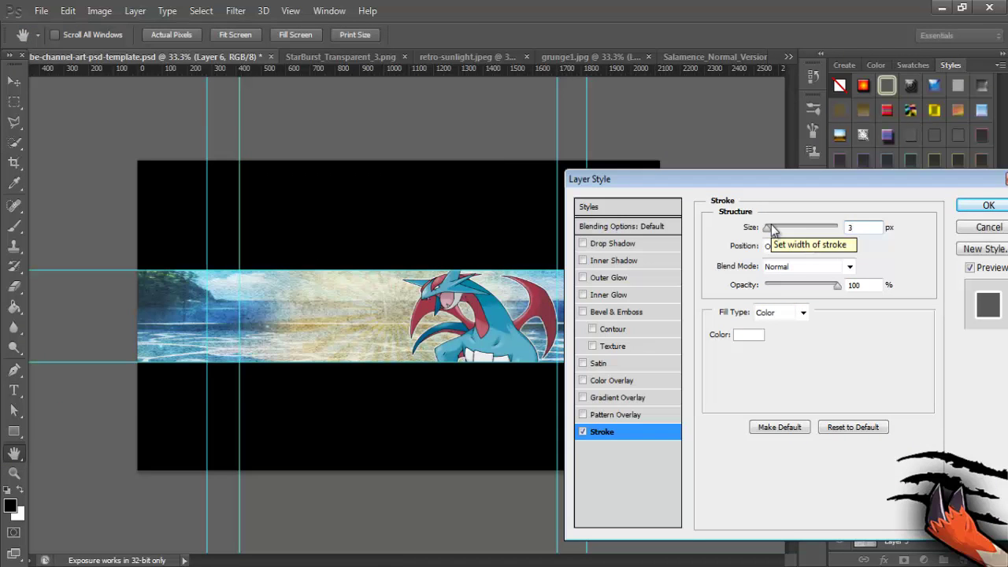
Add a soft, enlarged drop shadow to Salamence and apply the layer styles.
left_click(619, 244)
left_click_drag(768, 295, 764, 295)
mouse_move(768, 330)
left_mouse_down()
mouse_move(779, 330)
mouse_move(776, 313)
left_mouse_up()
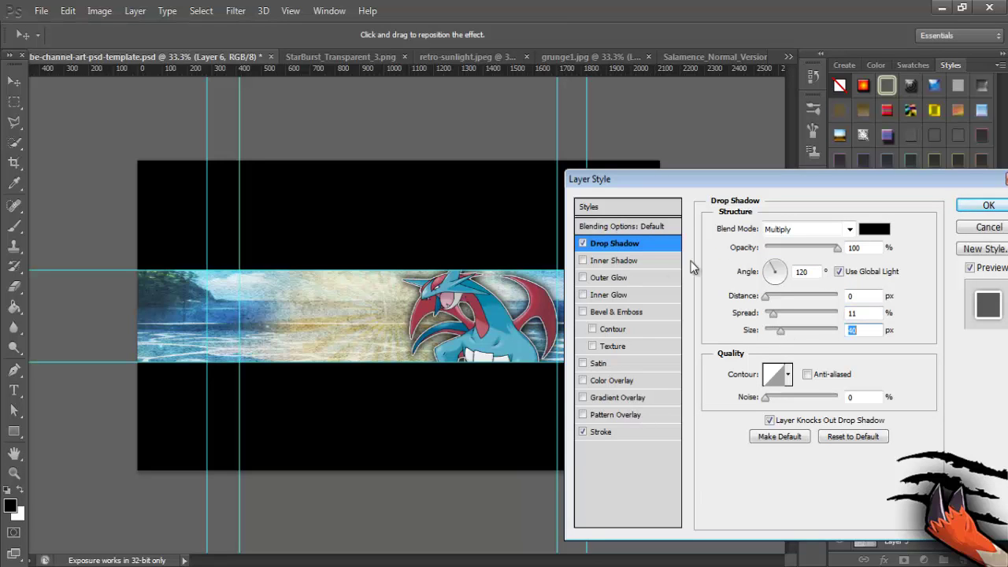
left_click(961, 204)
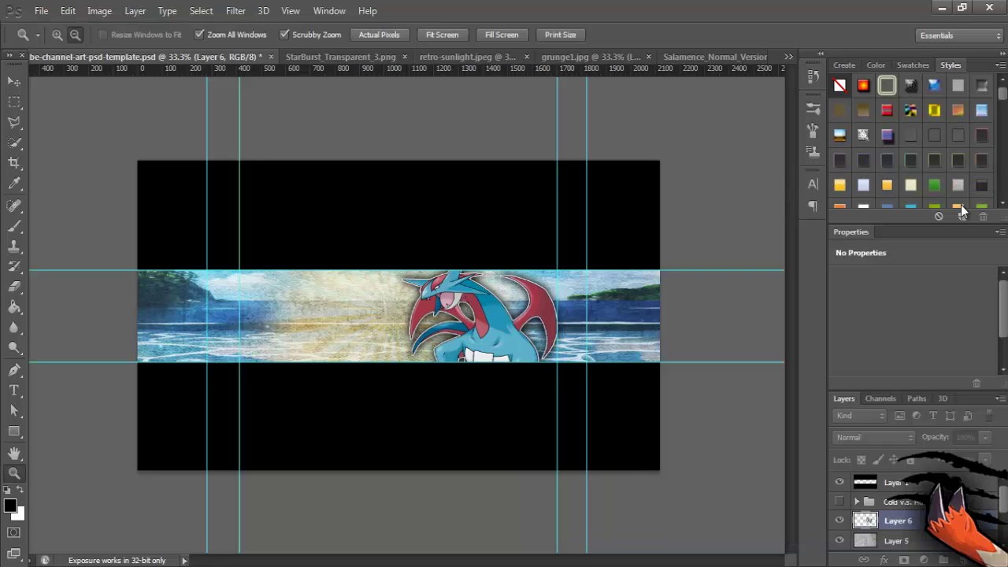
Adjust Salamence's Brightness/Contrast and make the Cold v.s. Hot group visible.
left_click(99, 11)
left_click(304, 48)
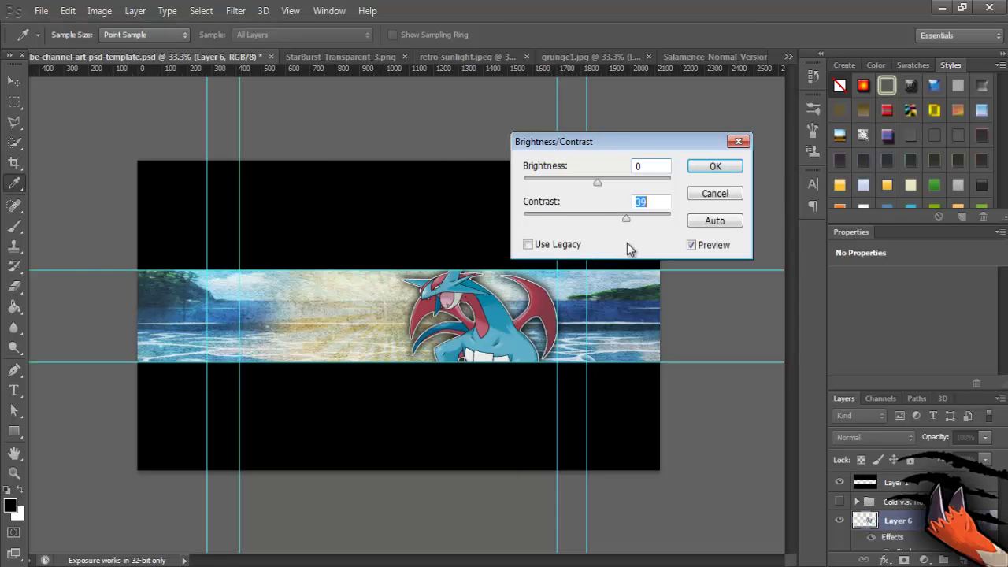
left_click_drag(597, 182, 603, 183)
key("Return")
key("z")
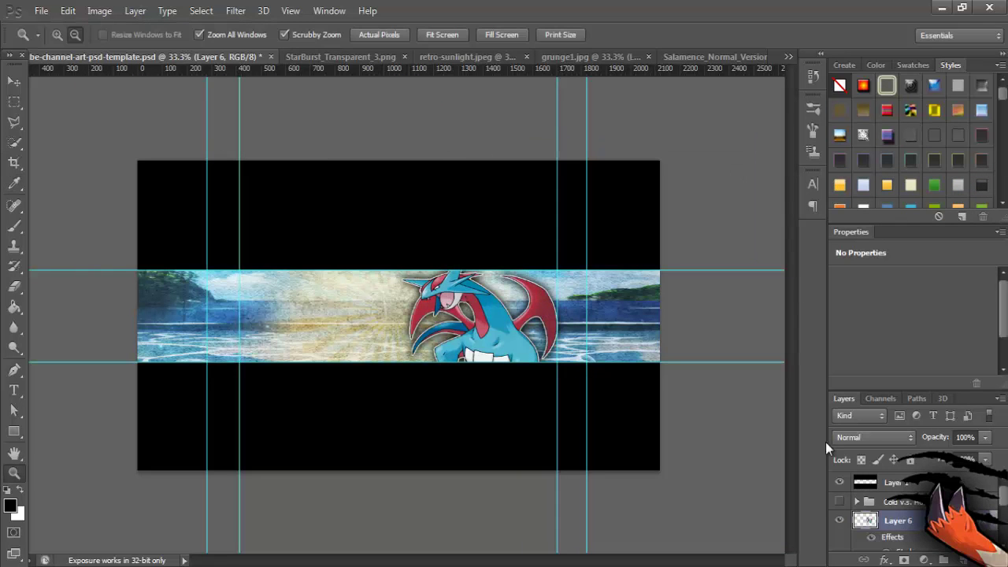
left_click(839, 502)
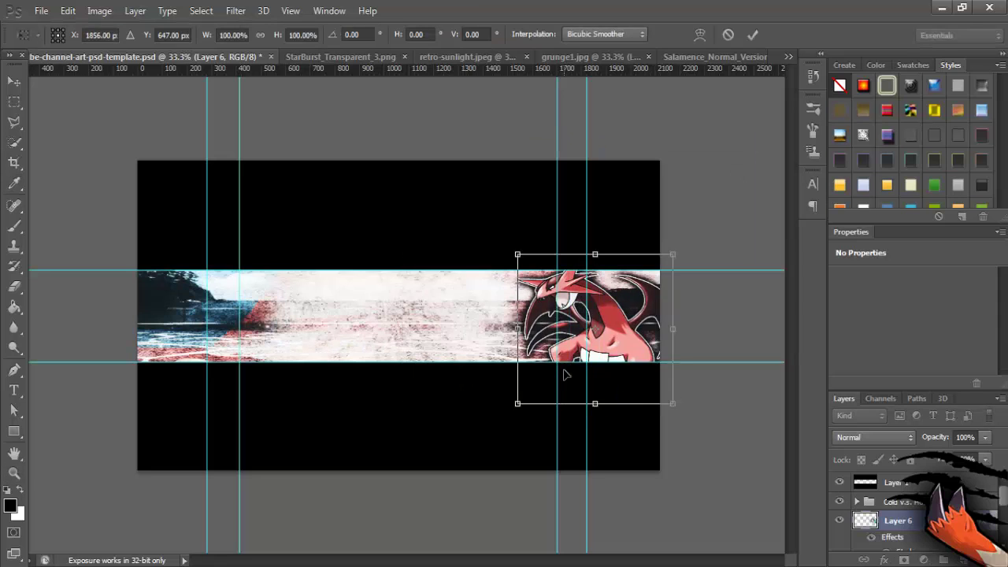
Move the Cold v.s. Hot Split group right and widen it across the banner.
left_click(894, 501)
key("ctrl+t")
left_click_drag(336, 309, 566, 315)
key("Return")
key("ctrl+t")
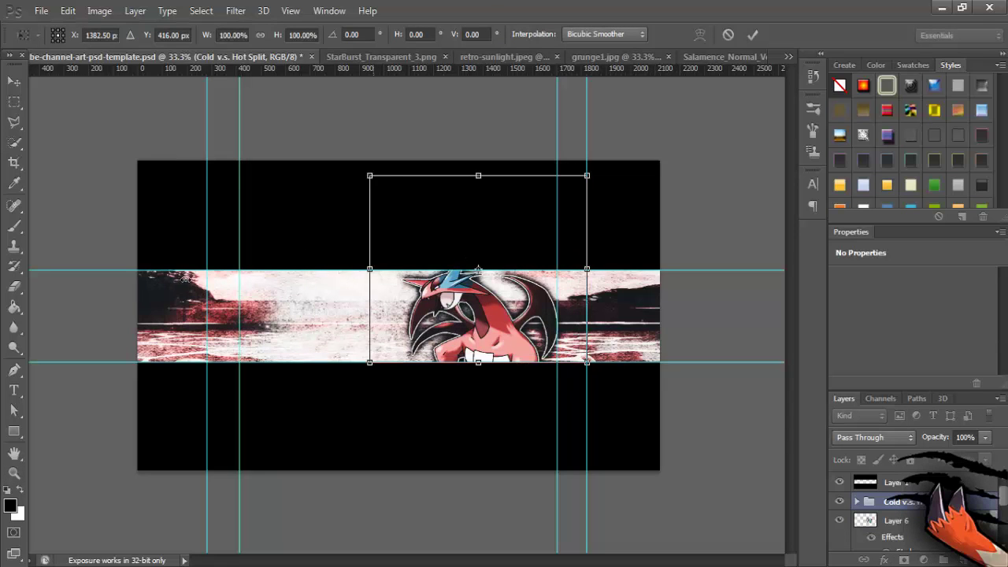
left_click_drag(367, 269, 173, 268)
key("Return")
key("ctrl+t")
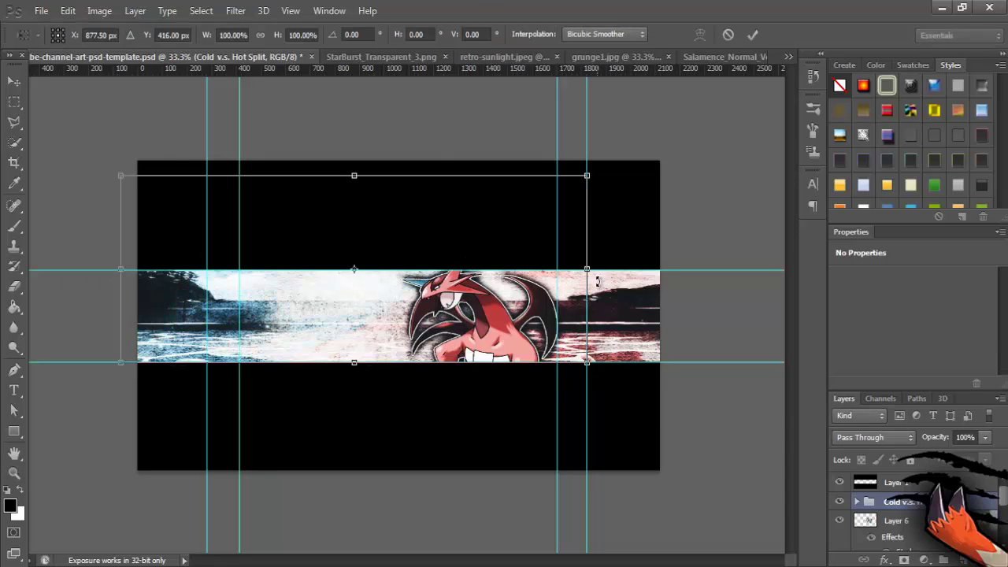
left_click_drag(589, 268, 658, 289)
key("Return")
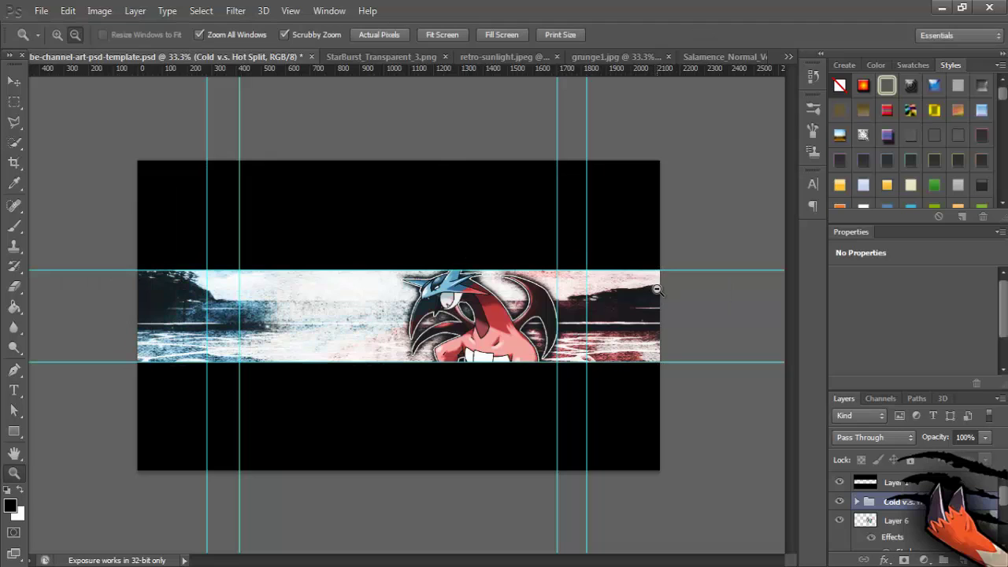
Flip the colour split horizontally and narrow its blue half from the right.
key("ctrl+t")
key("Return")
key("ctrl+t")
right_click(553, 236)
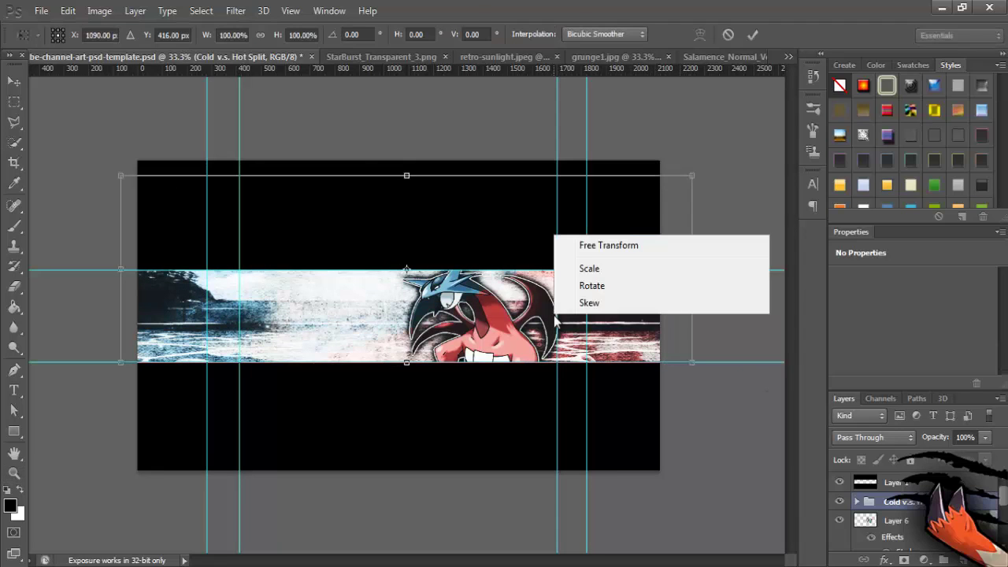
left_click(599, 299)
key("Return")
key("ctrl+t")
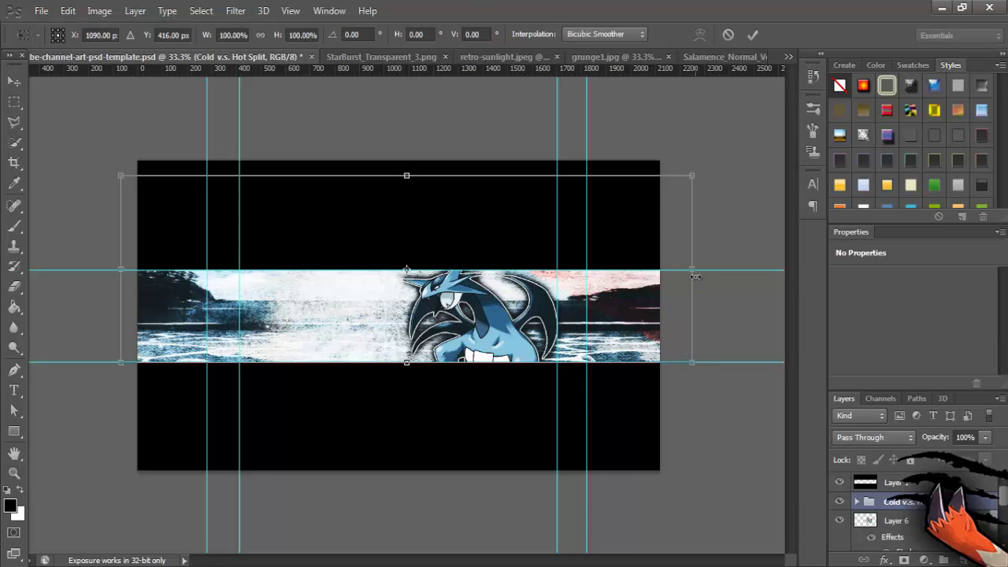
mouse_move(693, 271)
left_mouse_down()
mouse_move(394, 270)
mouse_move(484, 268)
mouse_move(540, 282)
mouse_move(517, 277)
left_mouse_up()
key("Return")
Fine-tune the colour split's width so the banner's left side is blue.
key("ctrl+t")
key("Return")
key("ctrl+t")
key("Return")
key("ctrl+t")
key("Return")
key("z")
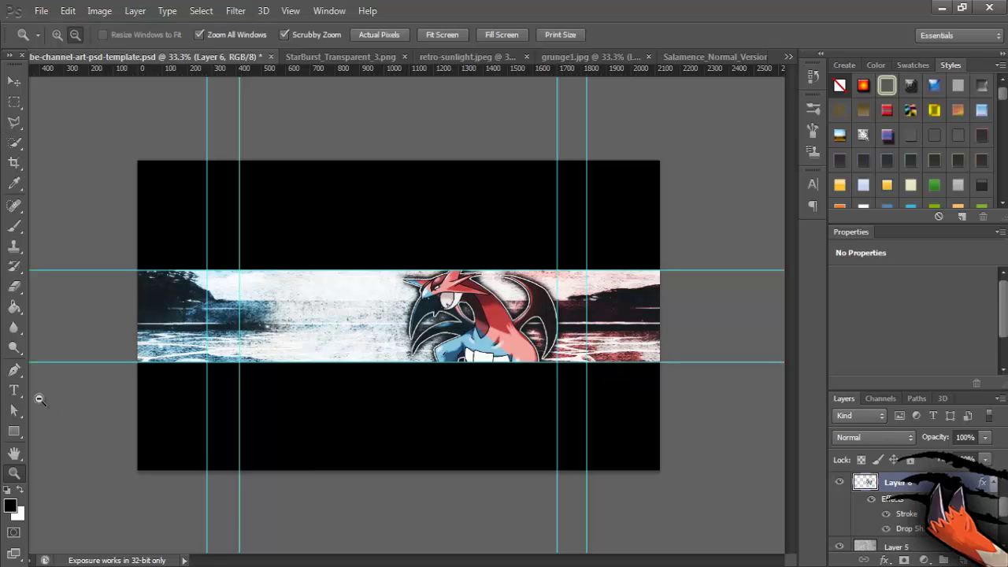
Type 'Super' in Zephyrean BRK at 150 pt on the banner's left side.
left_click(370, 327)
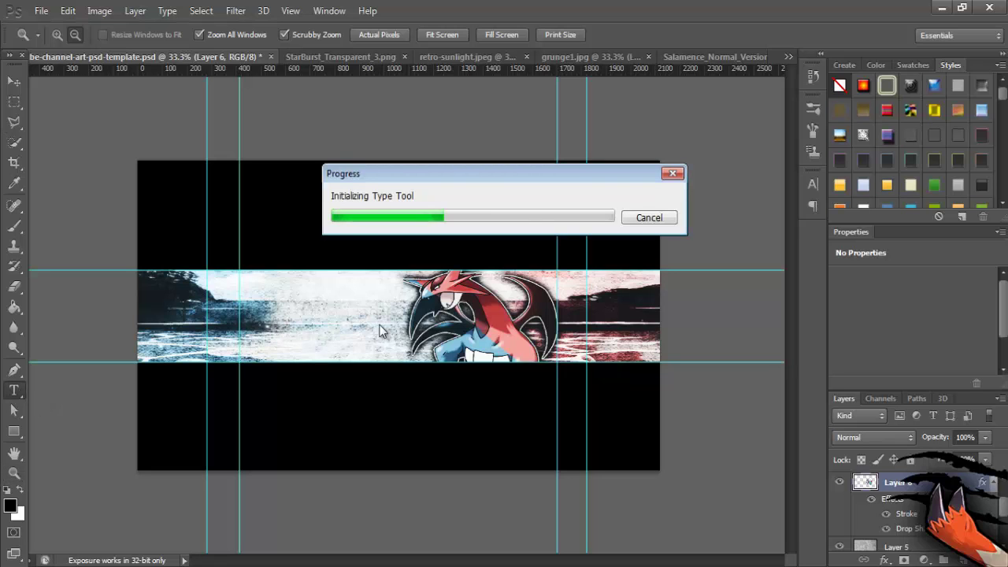
left_click(159, 35)
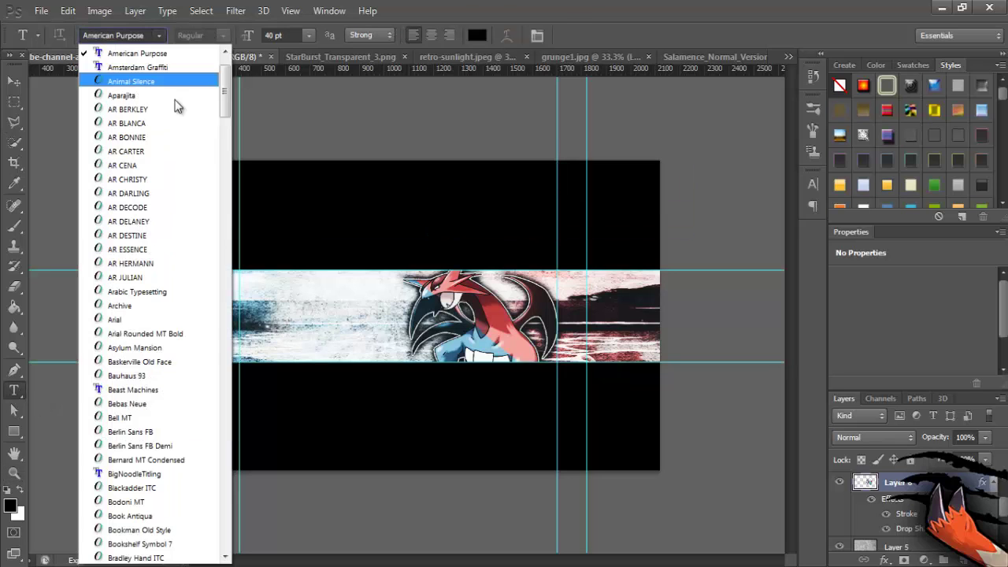
scroll(204, 169, "down", 10)
scroll(204, 169, "down", 5)
left_click_drag(225, 521, 225, 444)
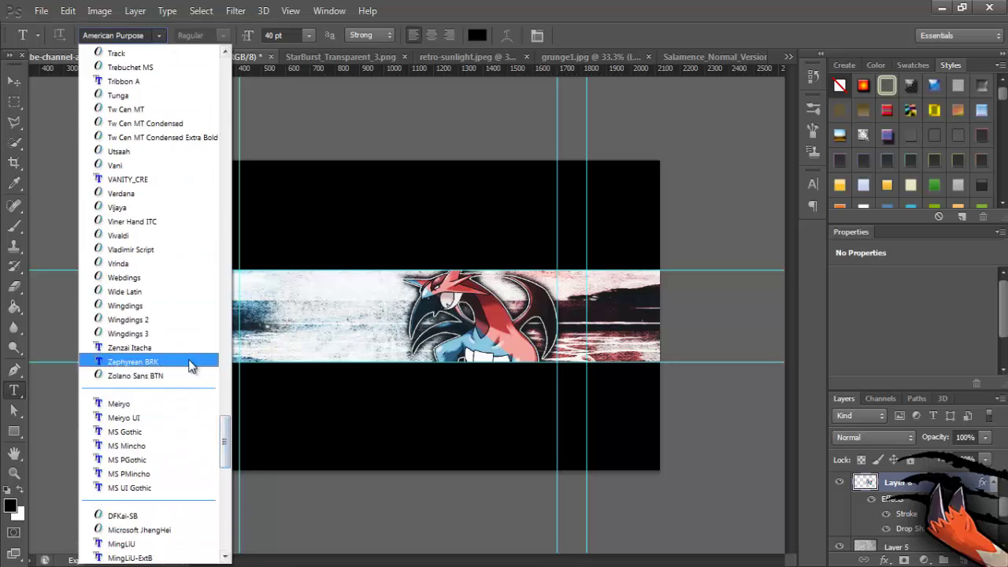
left_click(189, 356)
left_click(285, 310)
type("Super")
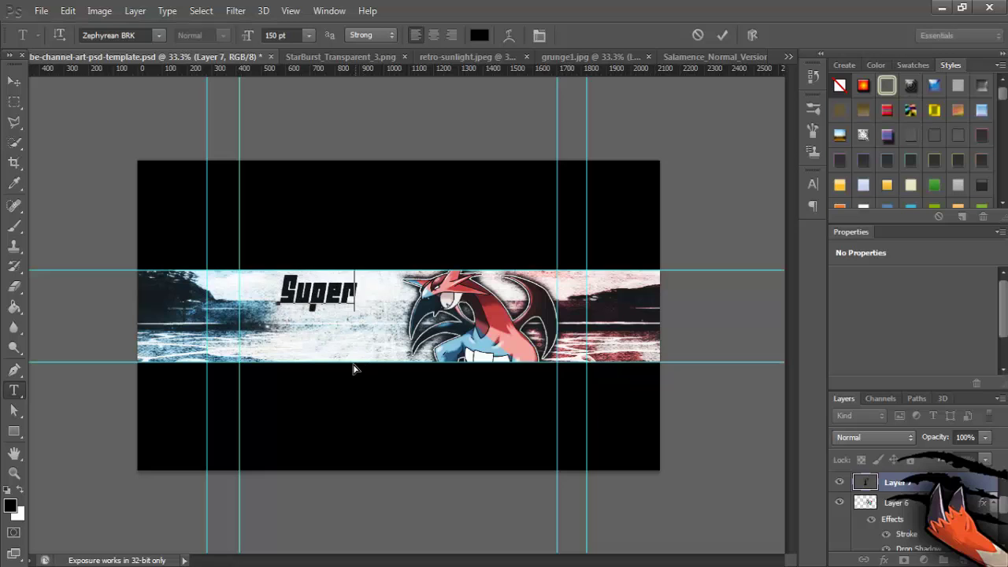
left_click(923, 486)
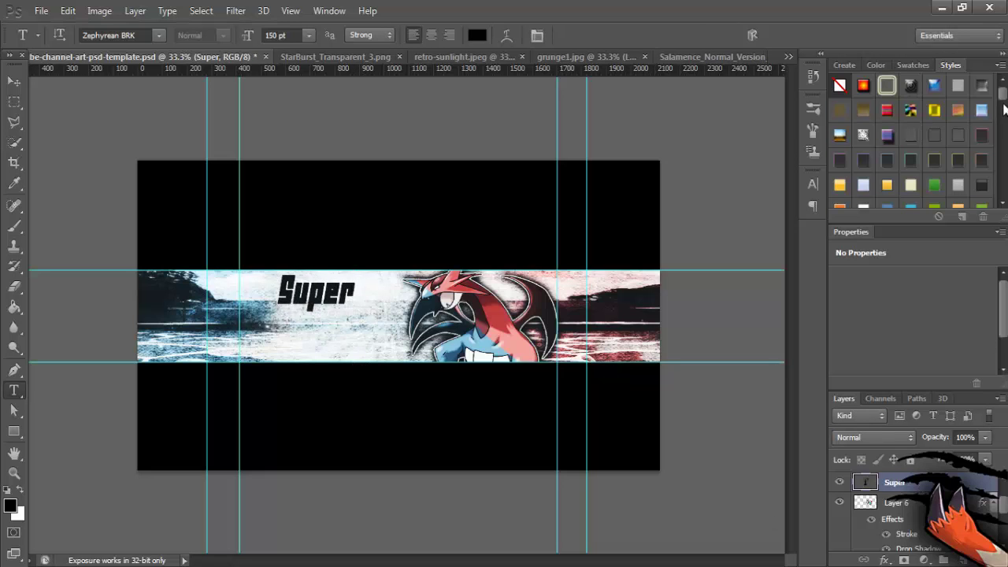
scroll(1004, 111, "down", 5)
Apply a preset style to Super and set its gradient overlay's left stop to saturated blue.
left_click(886, 193)
right_click(910, 483)
left_click(748, 83)
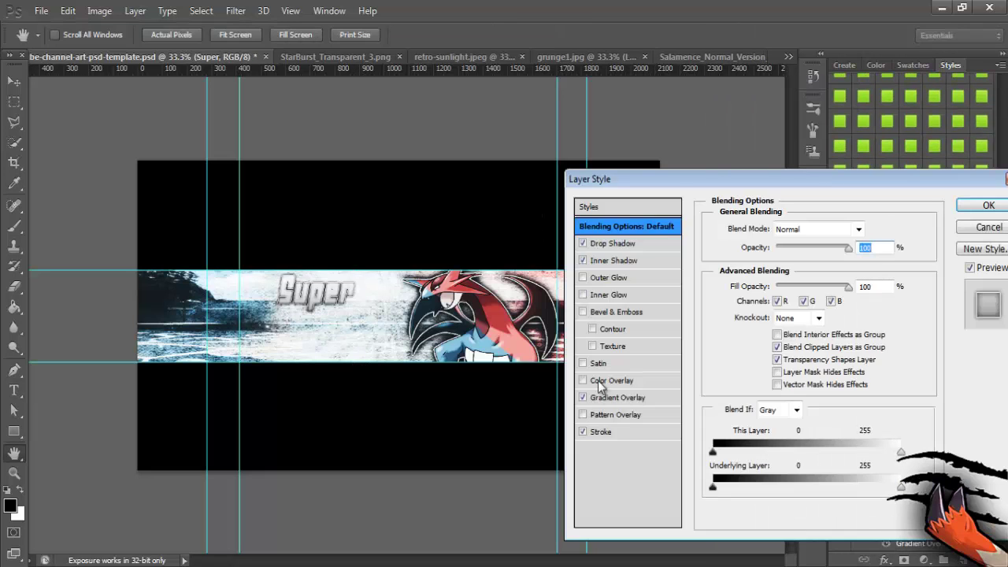
left_click(617, 397)
left_click(811, 265)
double_click(492, 425)
left_click(277, 241)
left_click(219, 181)
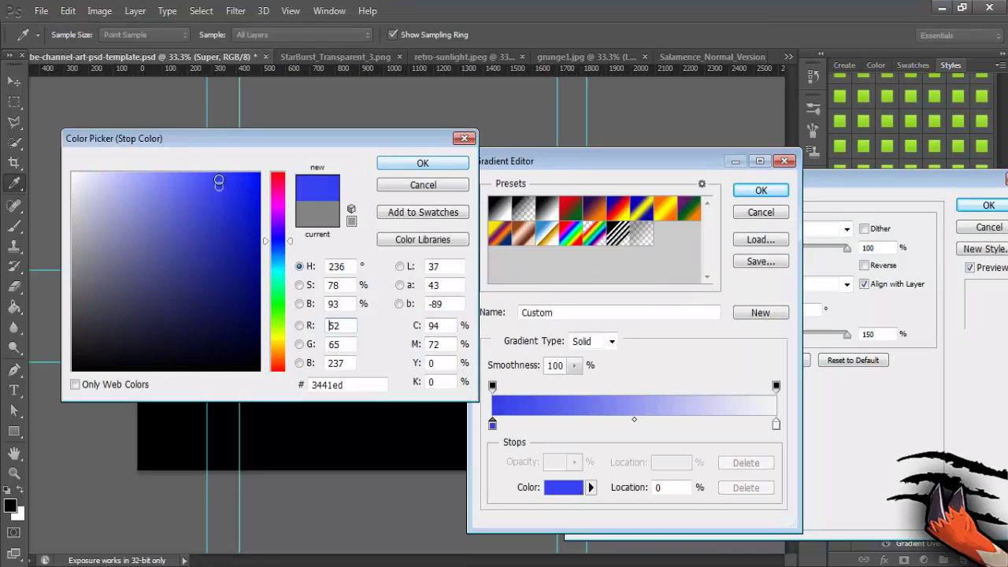
left_click_drag(219, 181, 270, 185)
left_click(410, 165)
left_click(776, 425)
Set the right gradient stop to a lighter blue, apply the style, and start text below Super.
double_click(775, 425)
left_click(247, 261)
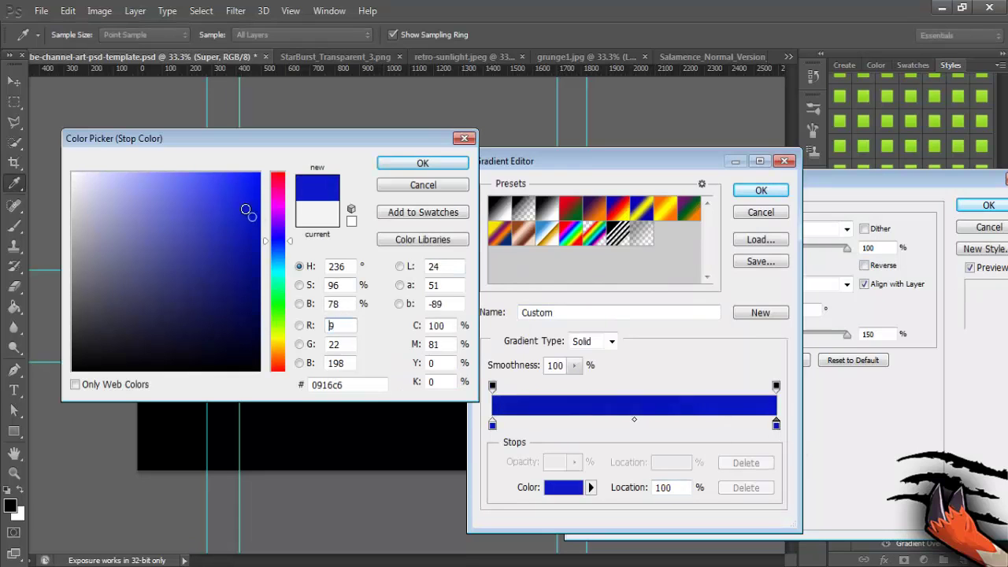
left_click_drag(247, 261, 225, 242)
left_click(390, 161)
left_click(754, 193)
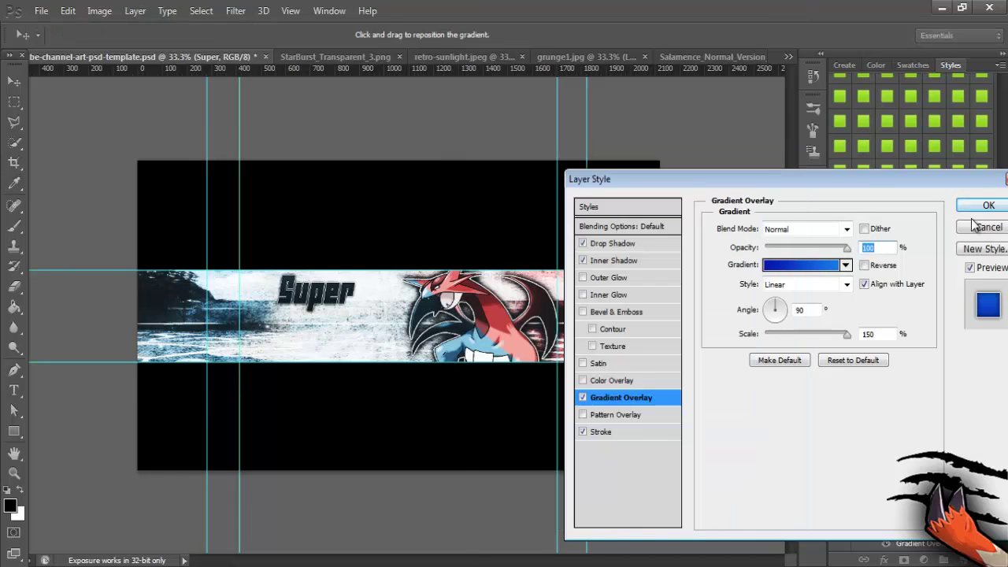
left_click(984, 205)
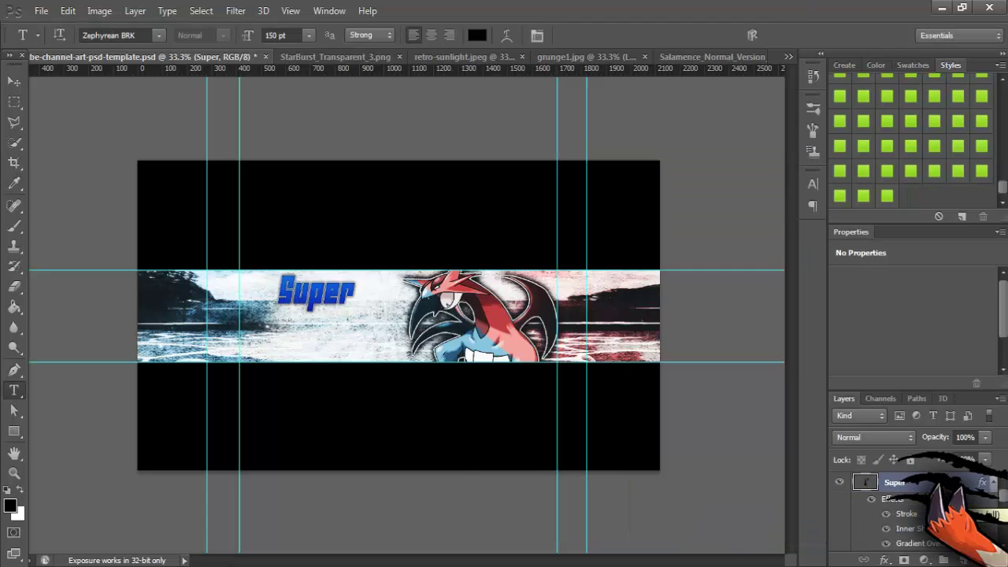
left_click(321, 317)
type("Salamence")
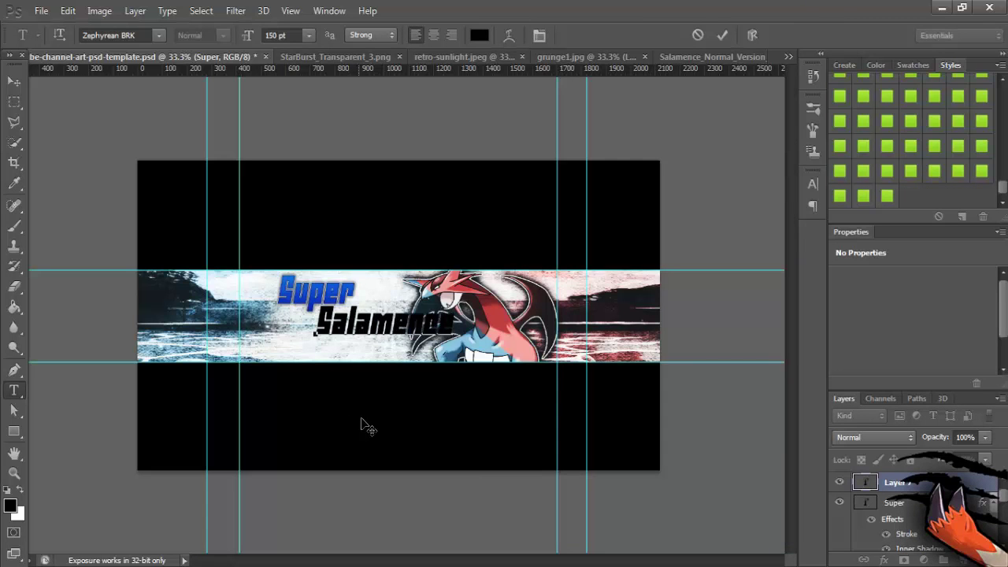
Shift Salamence left under Super and set a new colour on its gradient overlay's left stop.
left_click_drag(361, 426, 332, 425)
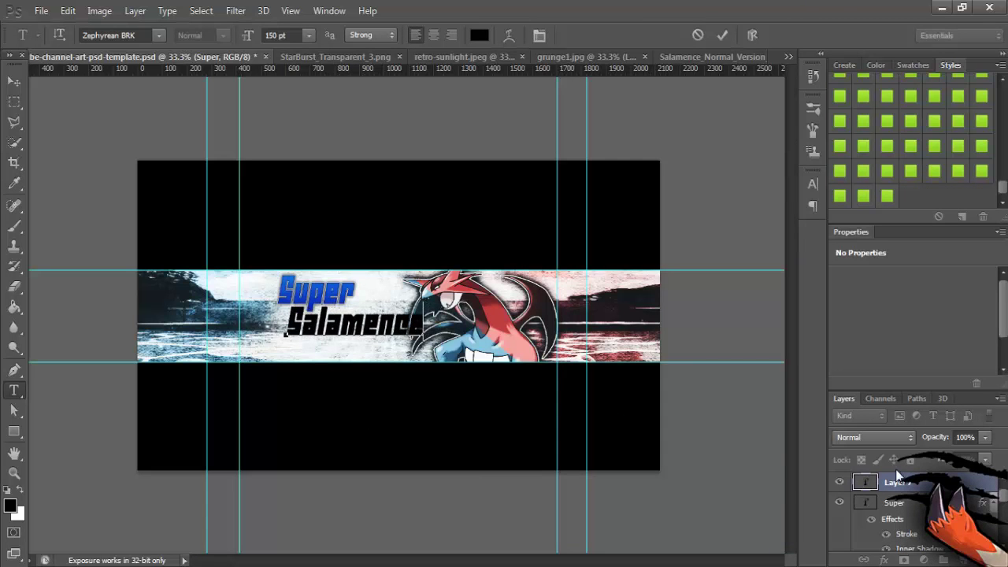
right_click(896, 481)
right_click(896, 481)
left_click(837, 85)
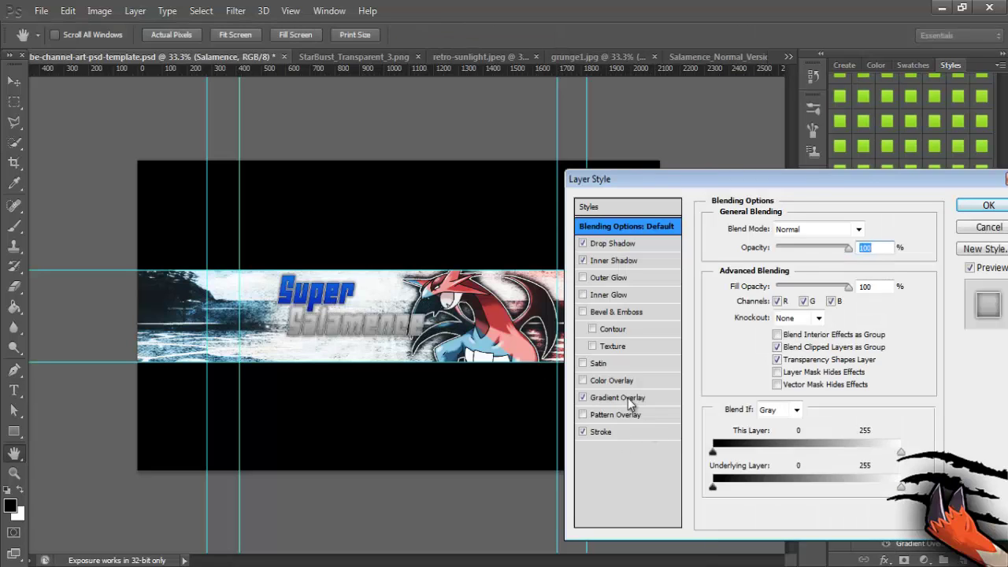
left_click(628, 398)
left_click(819, 264)
double_click(492, 426)
left_click(87, 185)
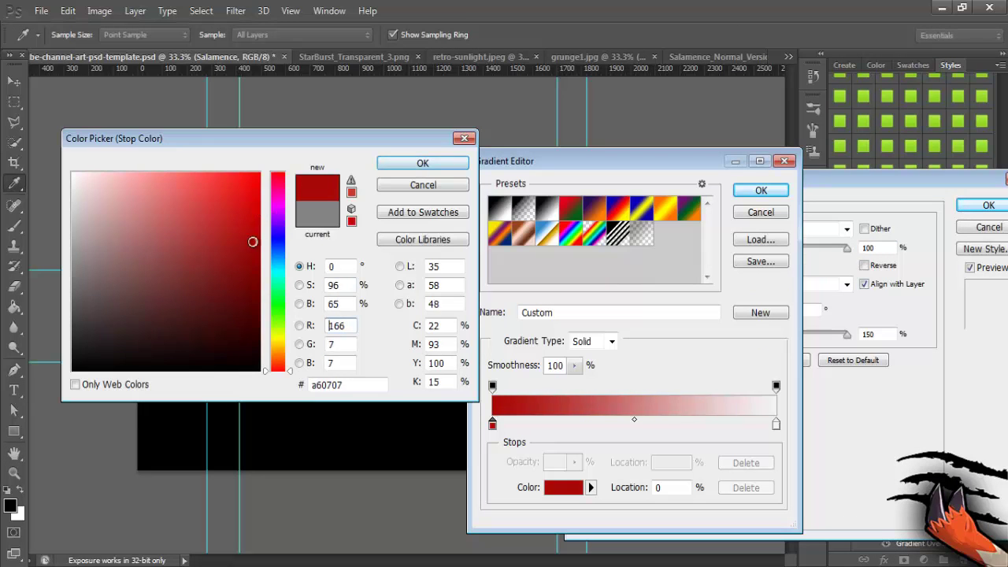
left_click(423, 162)
Set the remaining gradient stops to red and apply the red gradient to Salamence.
double_click(491, 423)
left_click(250, 257)
left_click(423, 162)
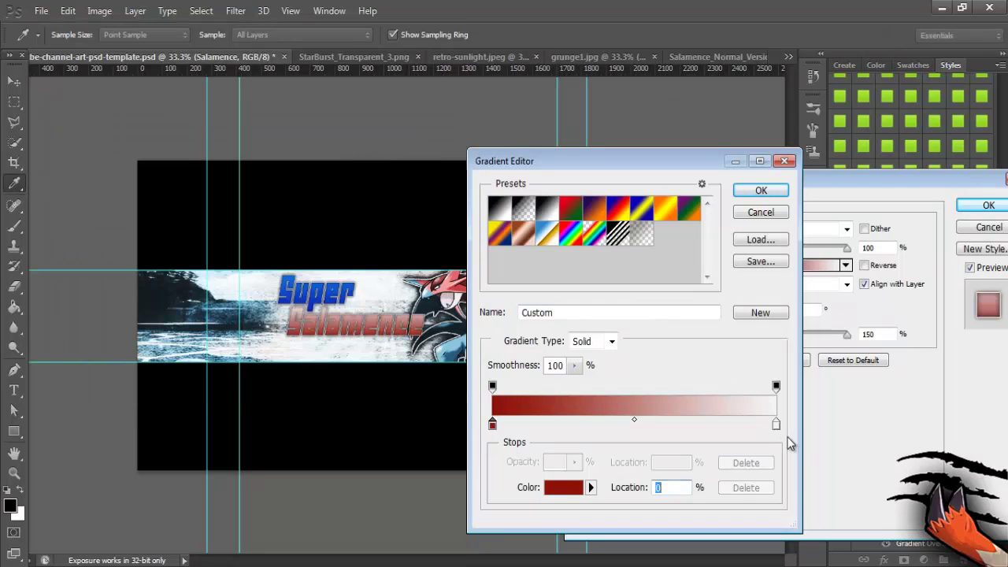
double_click(775, 423)
left_click(255, 199)
left_click(422, 162)
left_click(761, 189)
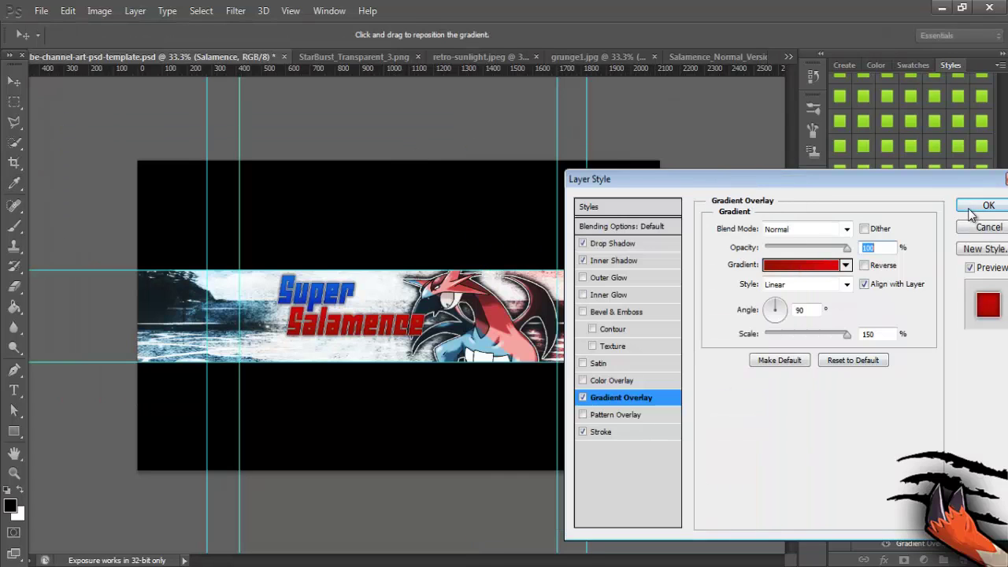
left_click(988, 204)
Add a styled '93' below Salamence, tilted slightly near the word's end.
left_click(386, 353)
type("93")
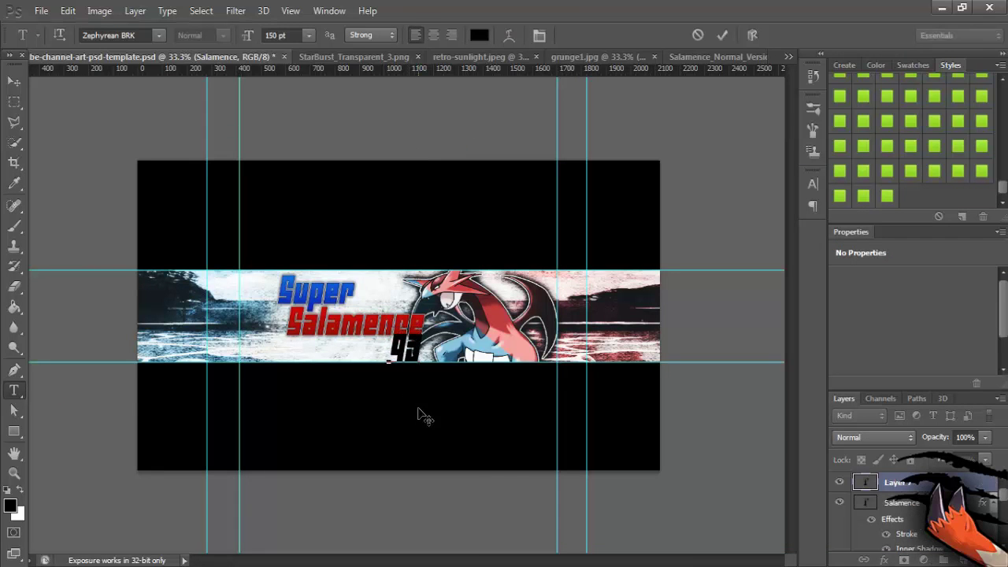
left_click(886, 482)
left_click(886, 196)
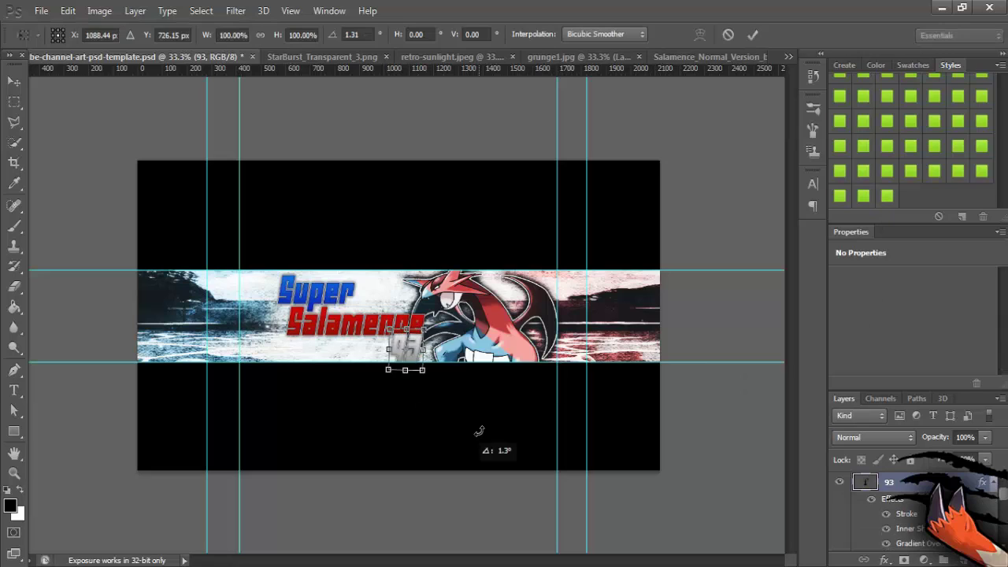
left_click_drag(406, 348, 437, 346)
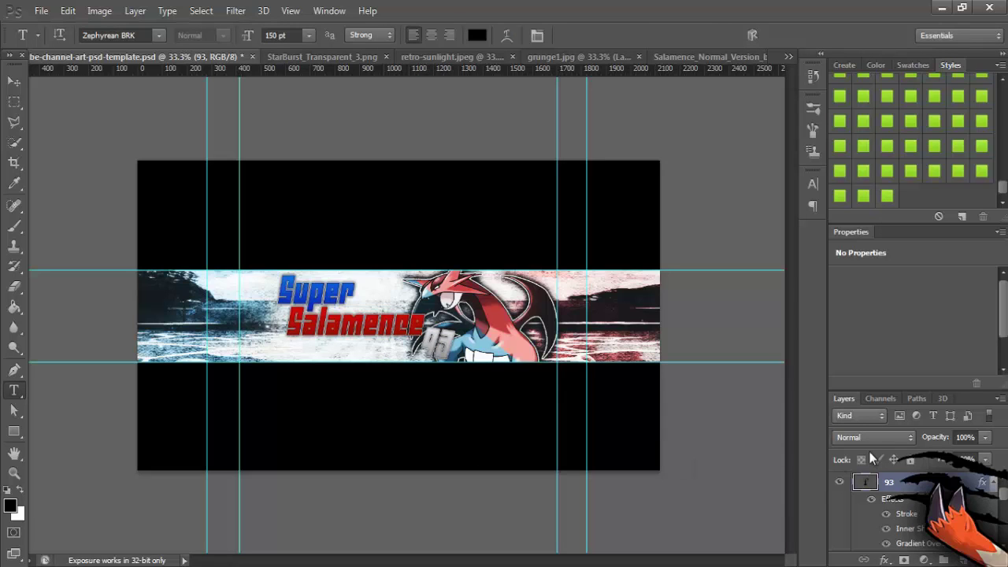
left_click(14, 226)
Load the branches brush set from the CC's folder on the Desktop.
left_click(67, 34)
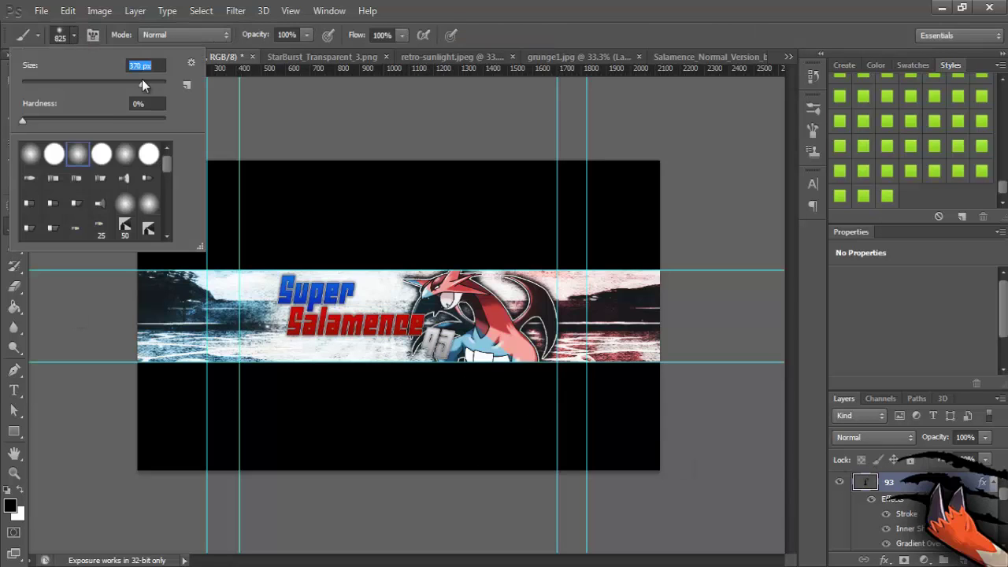
left_click(191, 62)
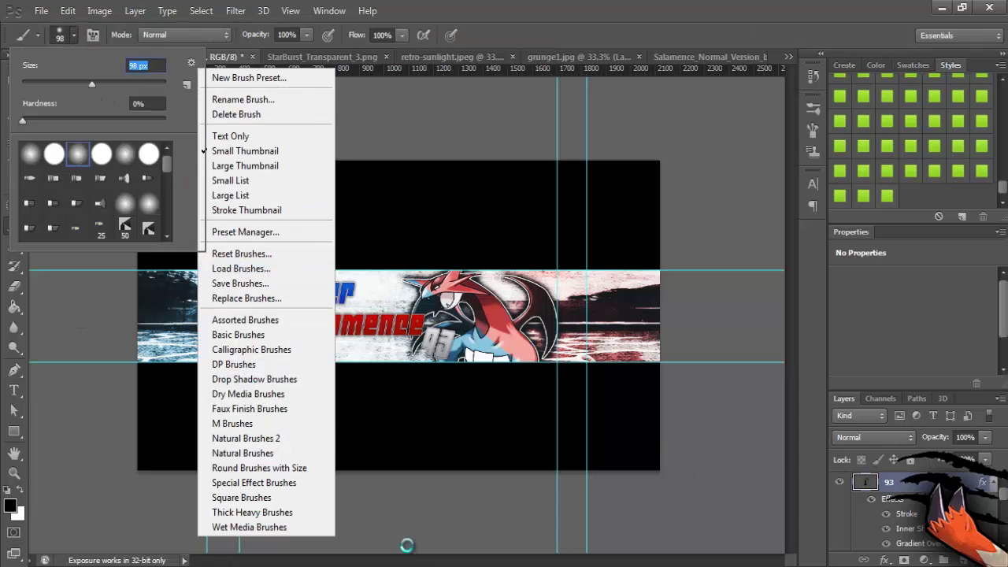
left_click(407, 551)
left_click(116, 163)
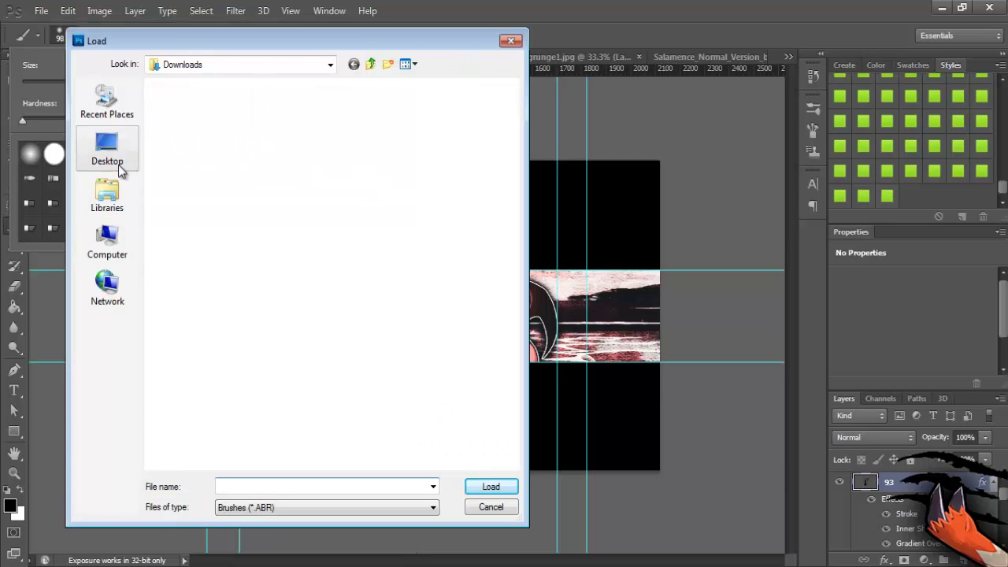
double_click(252, 169)
double_click(237, 106)
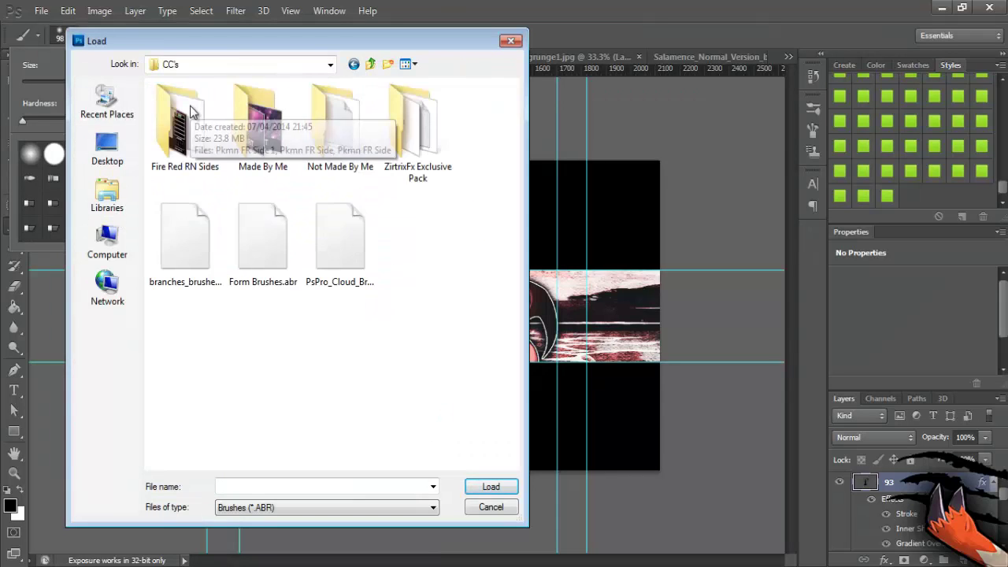
double_click(207, 223)
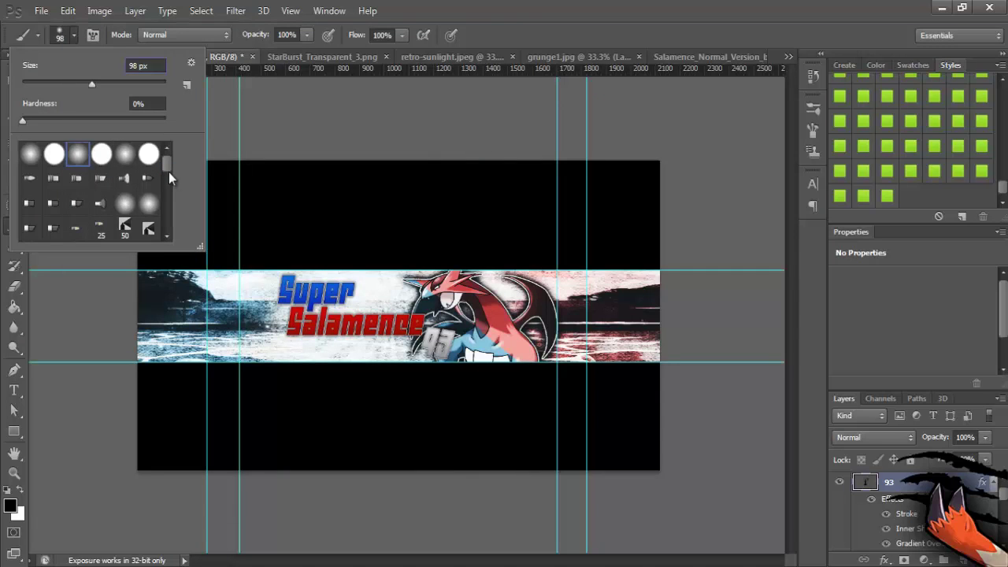
Pick branch brush 2040 and add a new empty layer for the strokes.
scroll(168, 229, "down", 10)
left_click(78, 226)
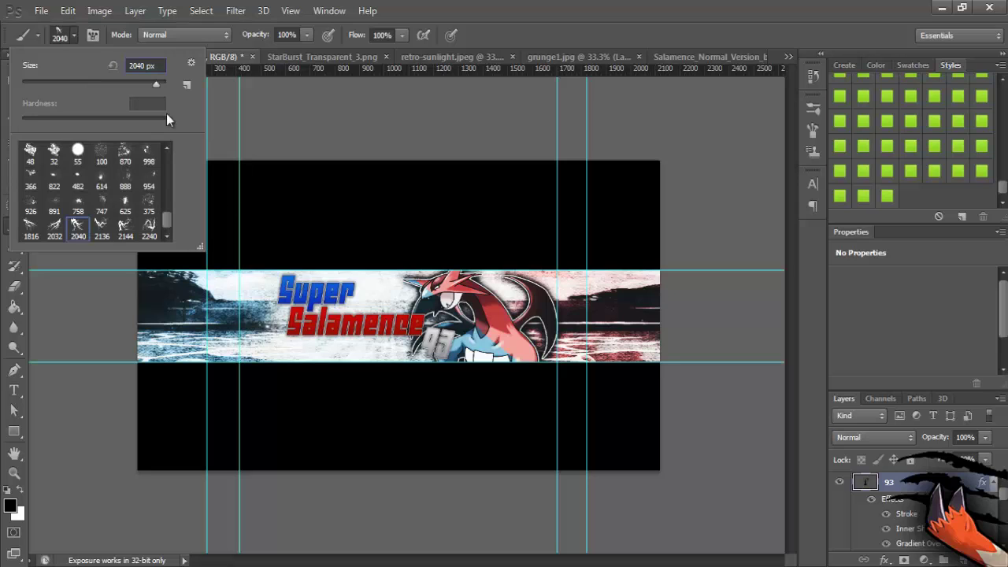
left_click(178, 249)
left_click(517, 235)
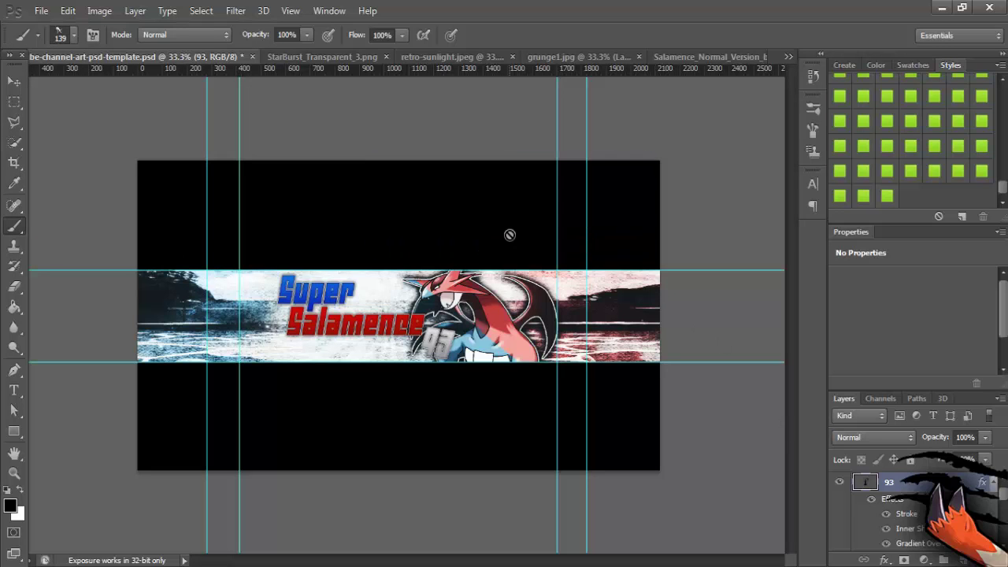
key("ctrl+shift+alt+n")
Stamp branch silhouettes on the banner's left end using an 825 px brush and brush 2032.
left_click(73, 34)
left_click_drag(108, 85, 152, 84)
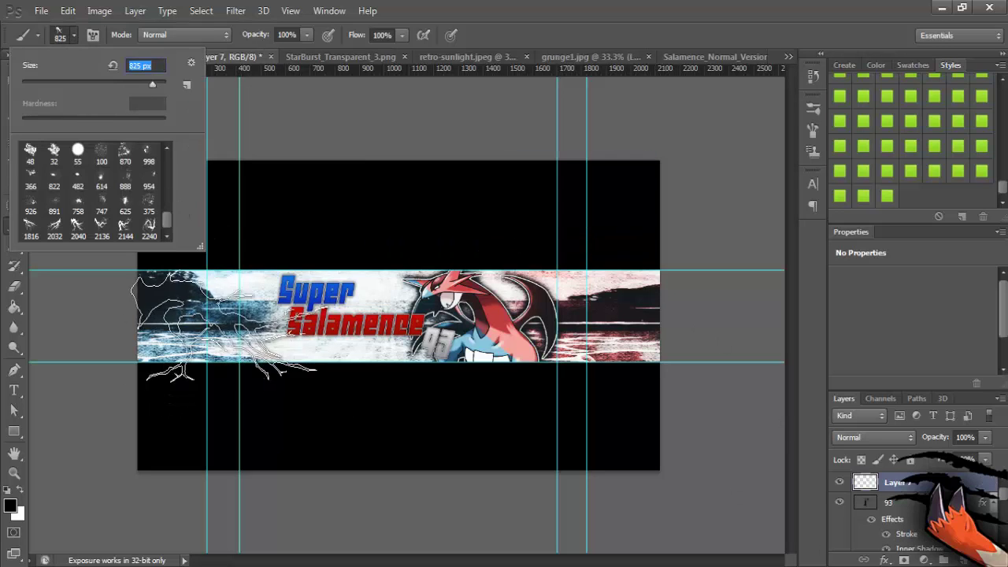
left_click(228, 326)
left_click(73, 35)
left_click(54, 228)
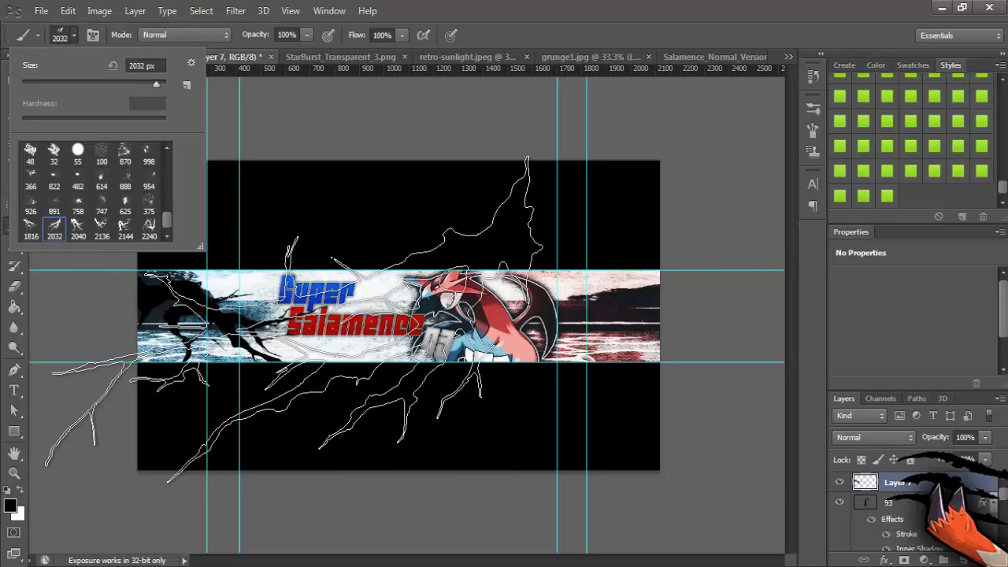
mouse_move(162, 84)
left_mouse_down()
mouse_move(131, 93)
mouse_move(149, 85)
left_mouse_up()
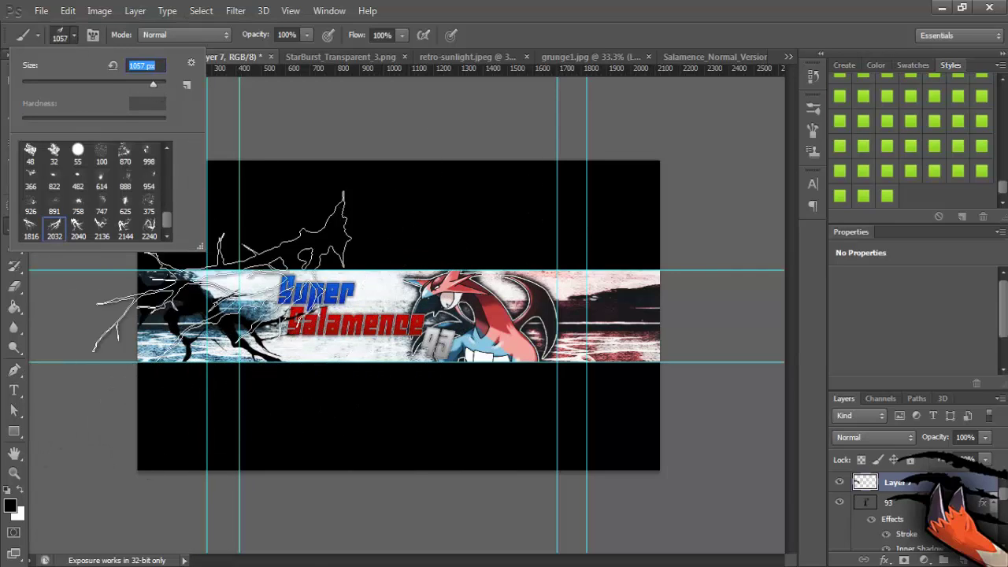
left_click(93, 35)
left_click(260, 339)
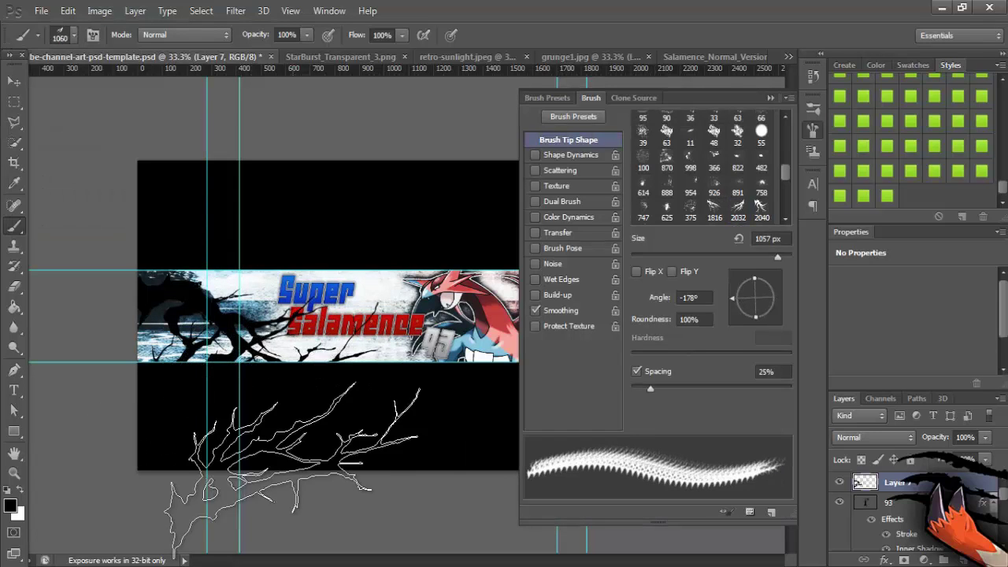
Set the 2040 branch tip to 1060 px and rotate it to about -140°.
left_click(761, 211)
left_click_drag(693, 98, 182, 94)
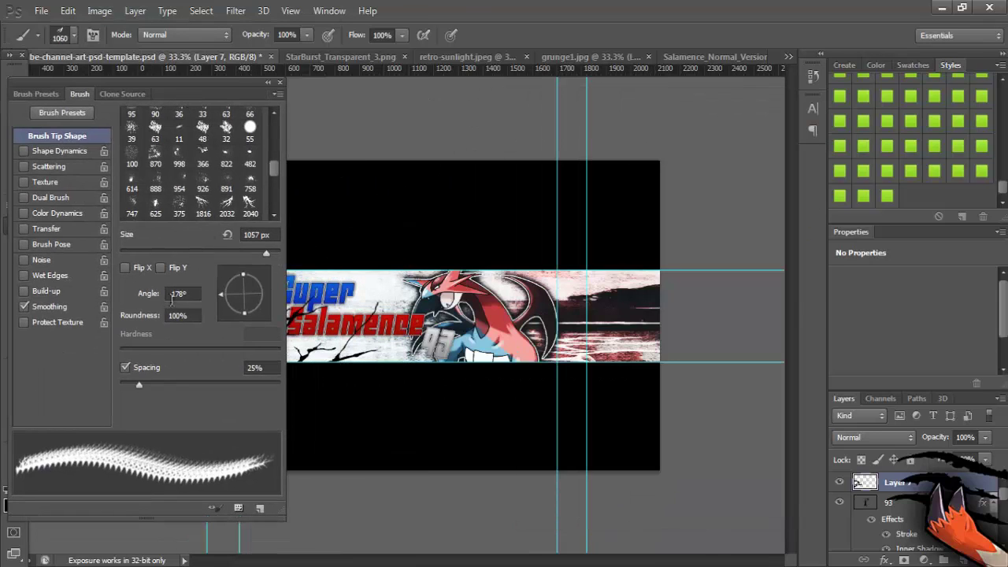
left_click_drag(267, 254, 266, 254)
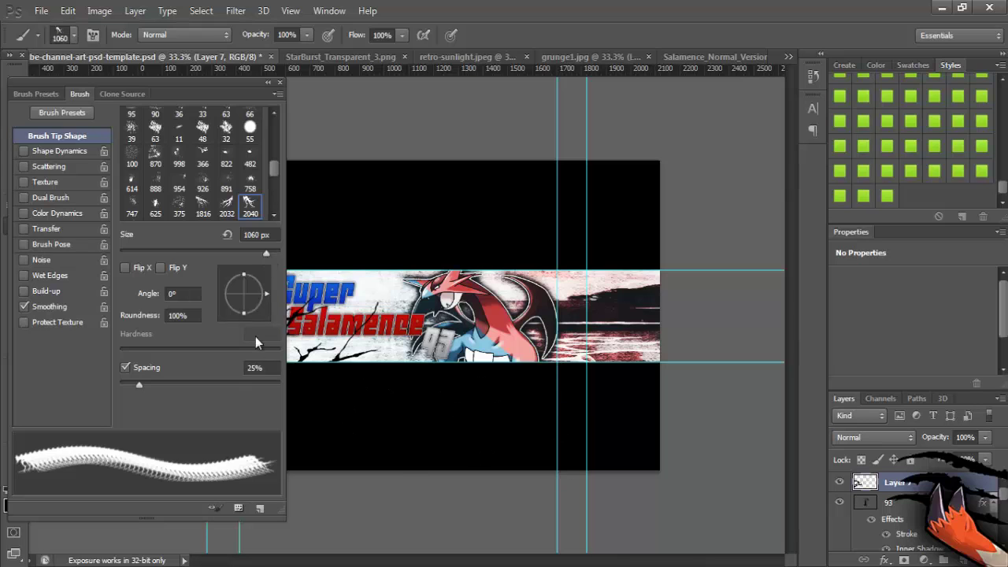
left_click(224, 294)
key("shift+Up")
key("shift+Up")
key("shift+Up")
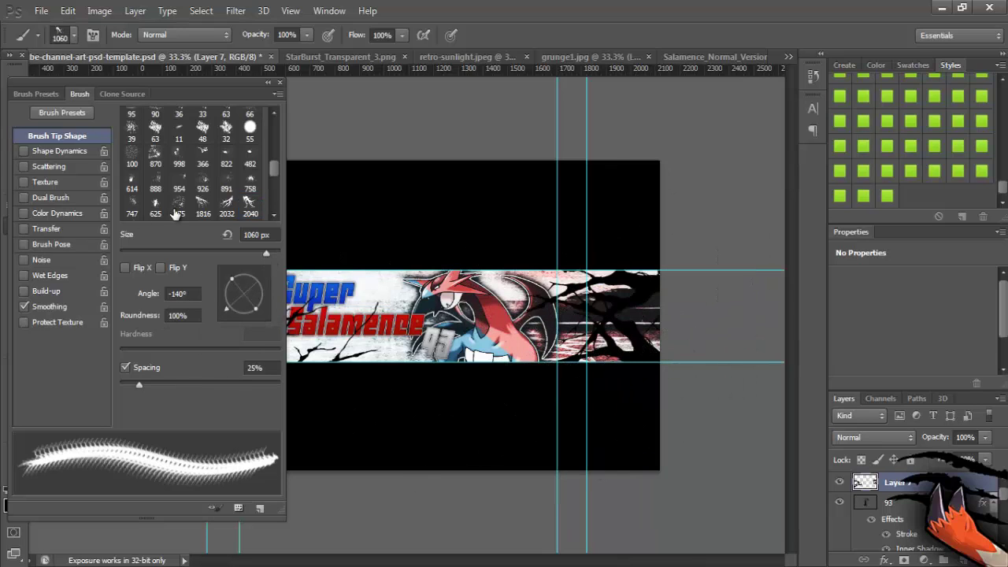
left_click(280, 82)
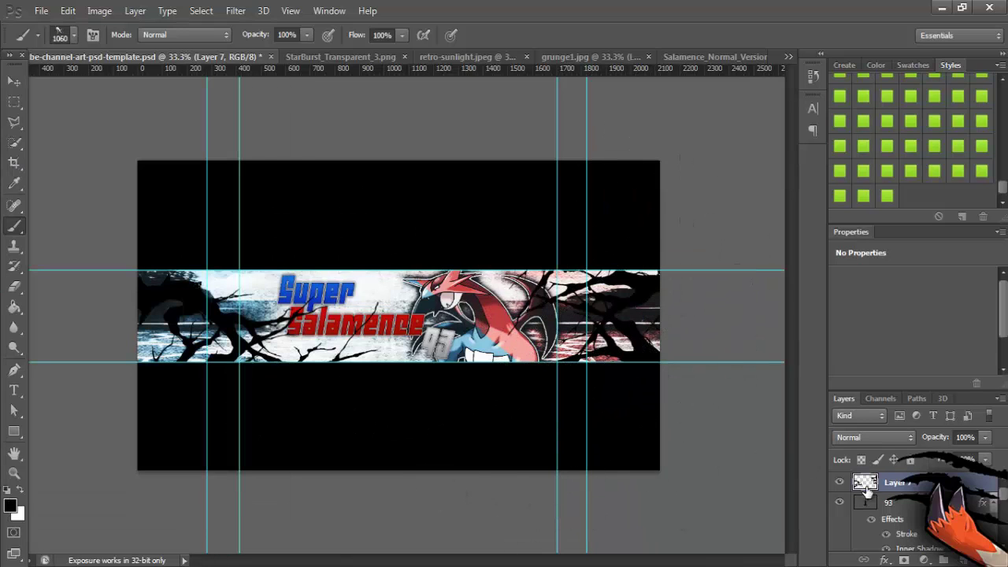
Fade the branch layer to about 58% and give it a white Color Overlay.
key("v")
left_click(984, 437)
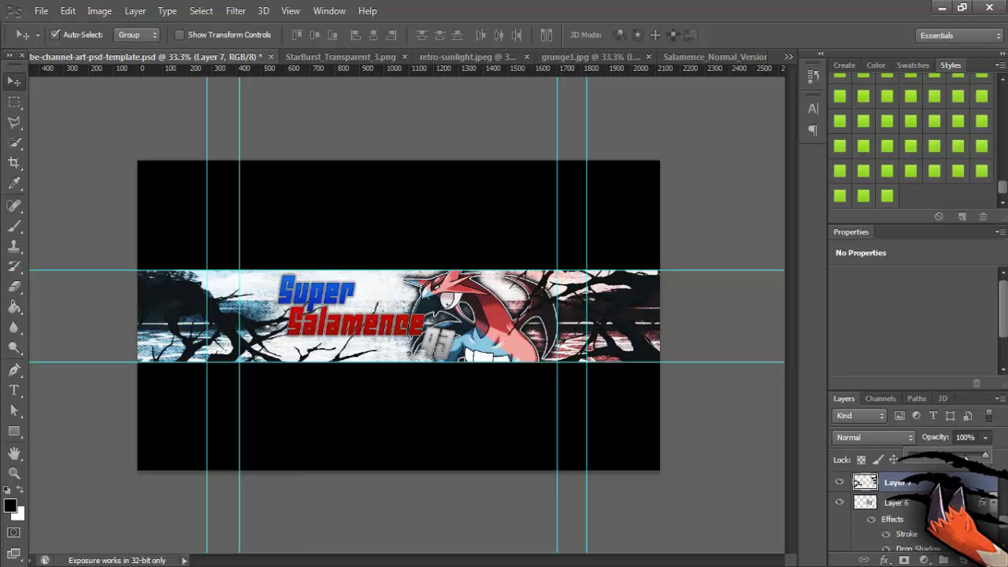
left_click_drag(988, 454, 954, 454)
right_click(898, 482)
left_click(866, 24)
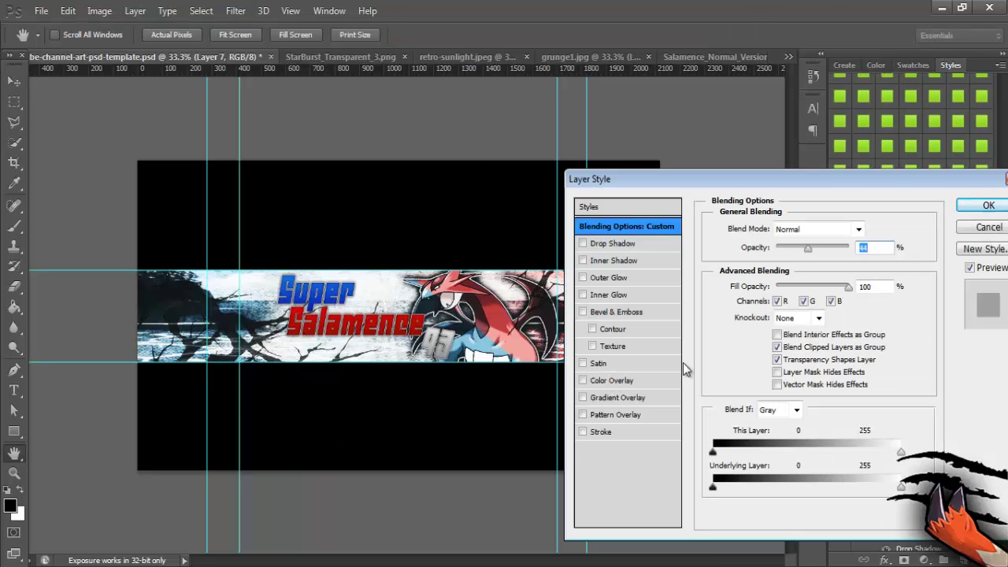
left_click(583, 380)
left_click(870, 228)
left_click(408, 162)
left_click_drag(664, 179, 696, 293)
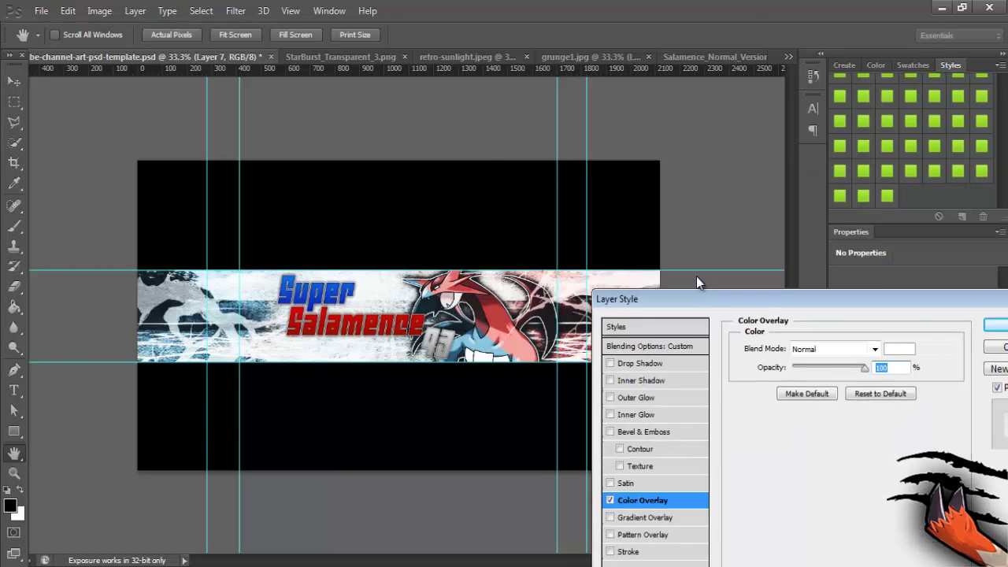
key("Return")
Lower the white branch layer's opacity until the branches are only faint.
scroll(889, 489, "up", 1)
left_click(985, 437)
mouse_move(945, 459)
left_mouse_down()
mouse_move(995, 459)
mouse_move(928, 465)
left_mouse_up()
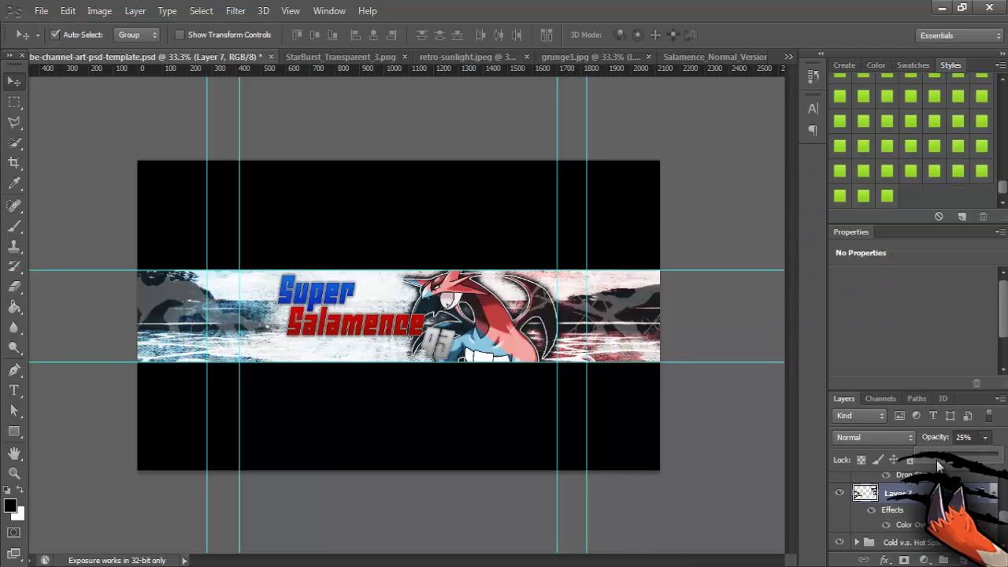
Load the Form Brushes set into the brush presets.
key("b")
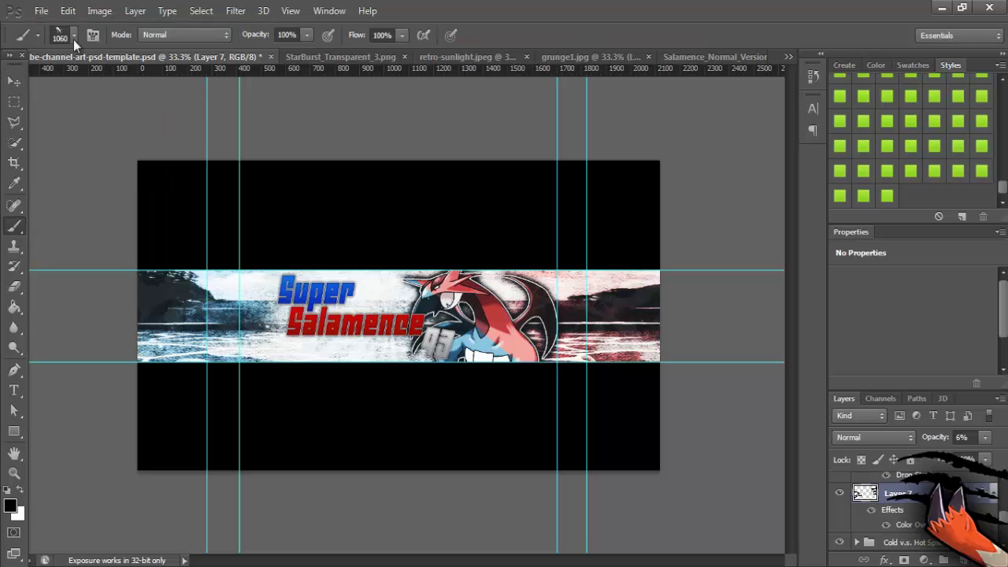
left_click(74, 40)
left_click(198, 61)
left_click(241, 270)
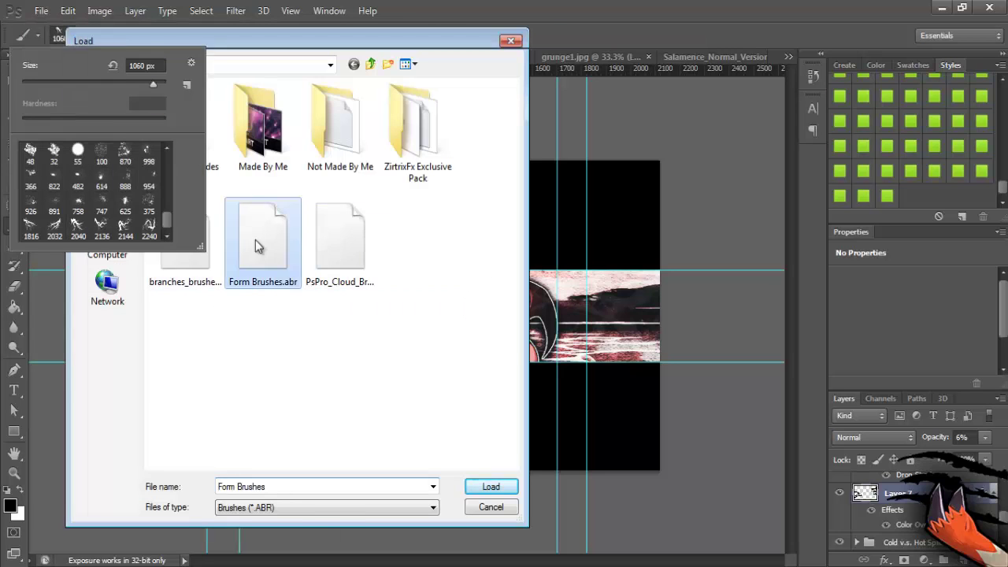
double_click(255, 239)
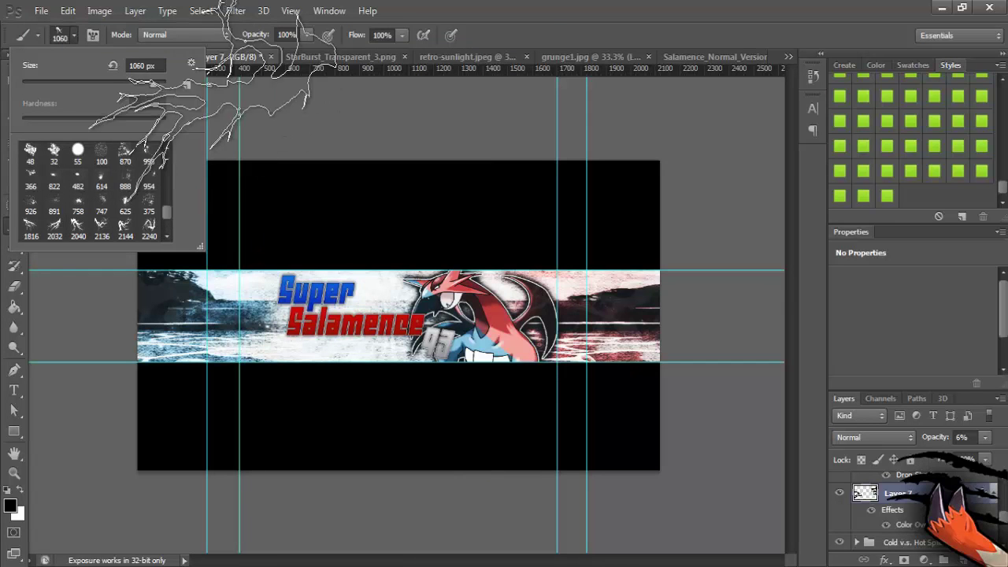
left_click(165, 222)
left_click(961, 559)
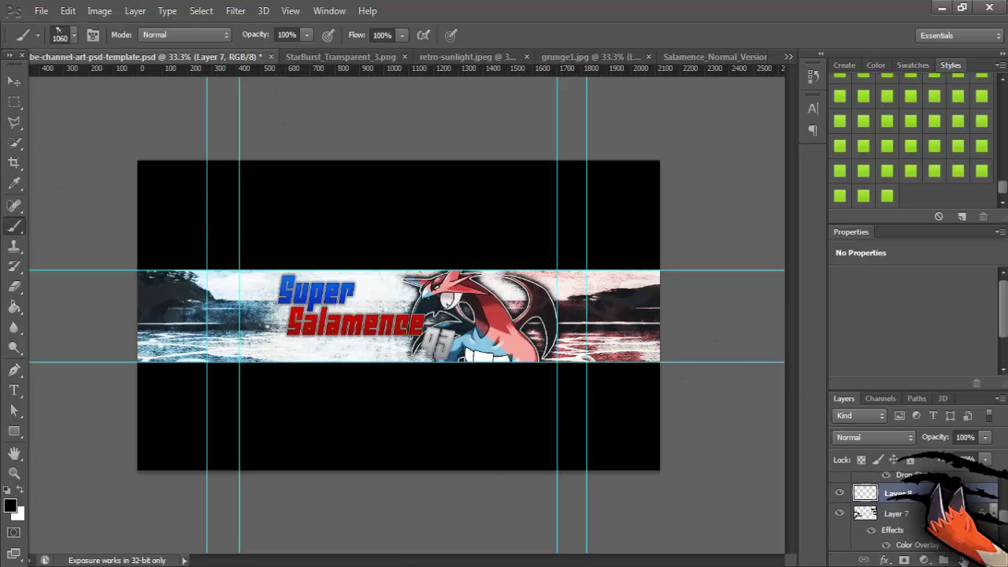
Add a new empty layer and select an enlarged splatter brush preset 59.
left_click(74, 34)
left_click(101, 204)
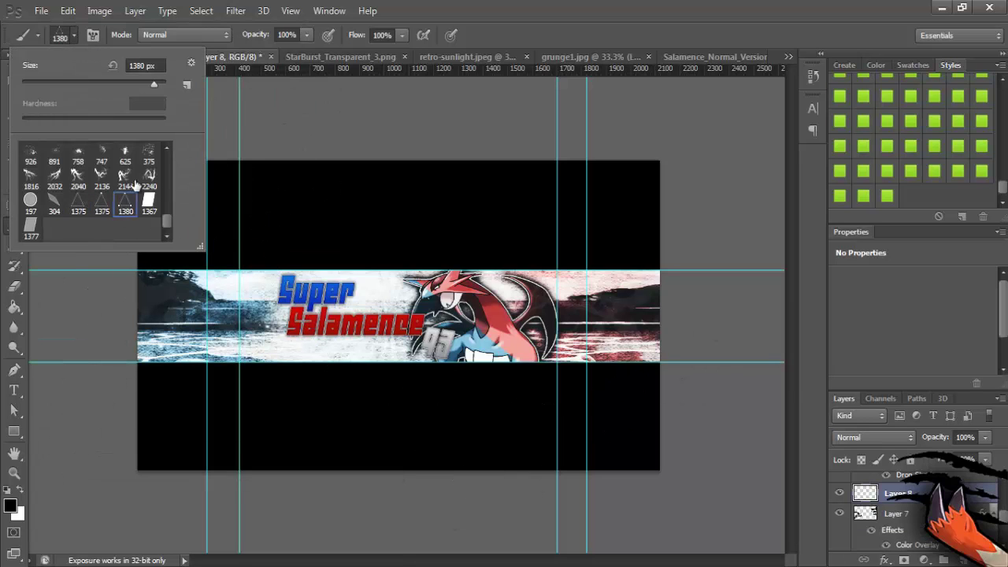
scroll(162, 219, "up", 5)
left_click(101, 181)
scroll(169, 202, "up", 2)
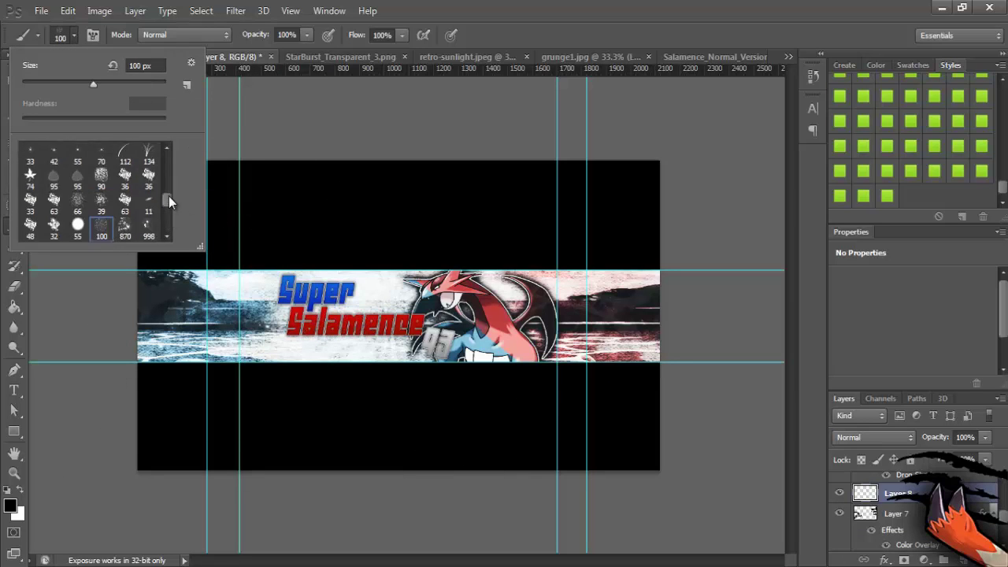
scroll(168, 201, "up", 2)
left_click(102, 197)
left_click_drag(113, 83, 156, 82)
key("Return")
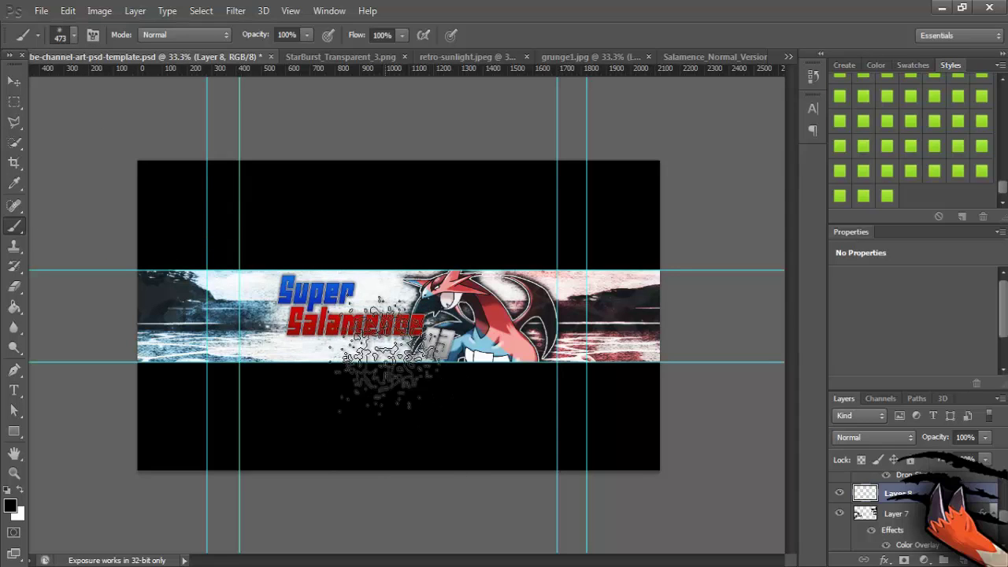
Paint black splatter below the title with splatter preset 66 at 360 px.
left_click(73, 35)
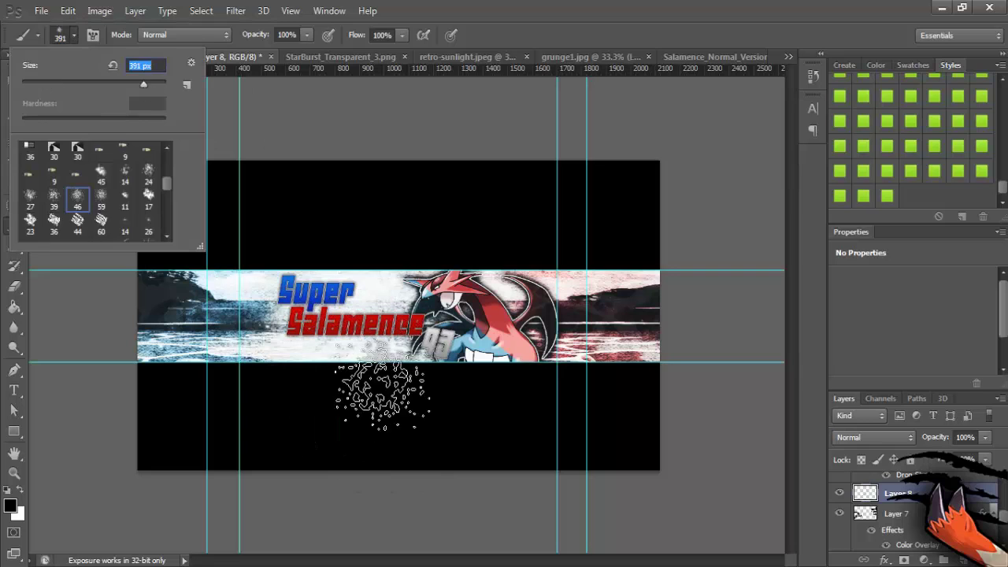
left_click(379, 379)
left_click(73, 36)
left_click(77, 182)
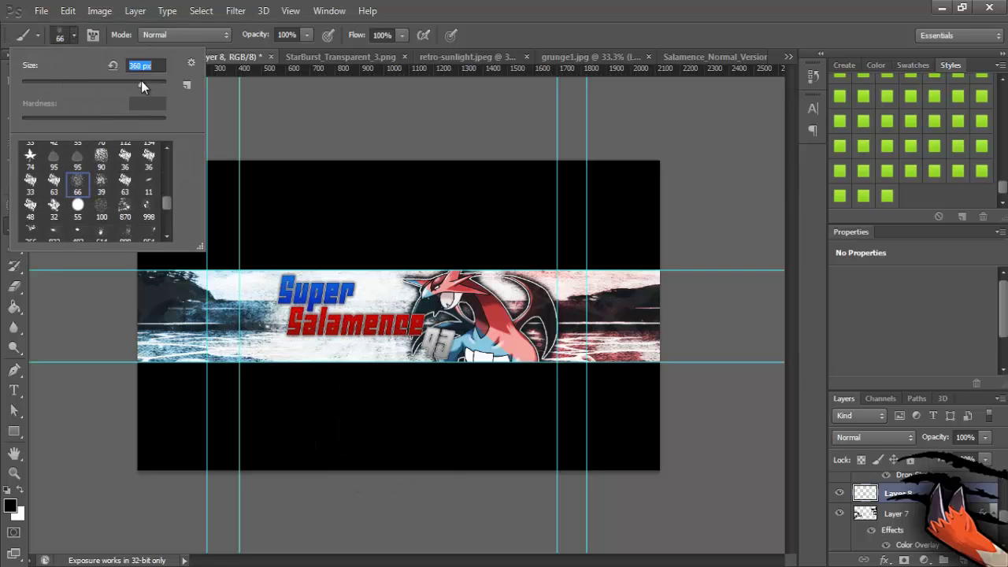
key("Return")
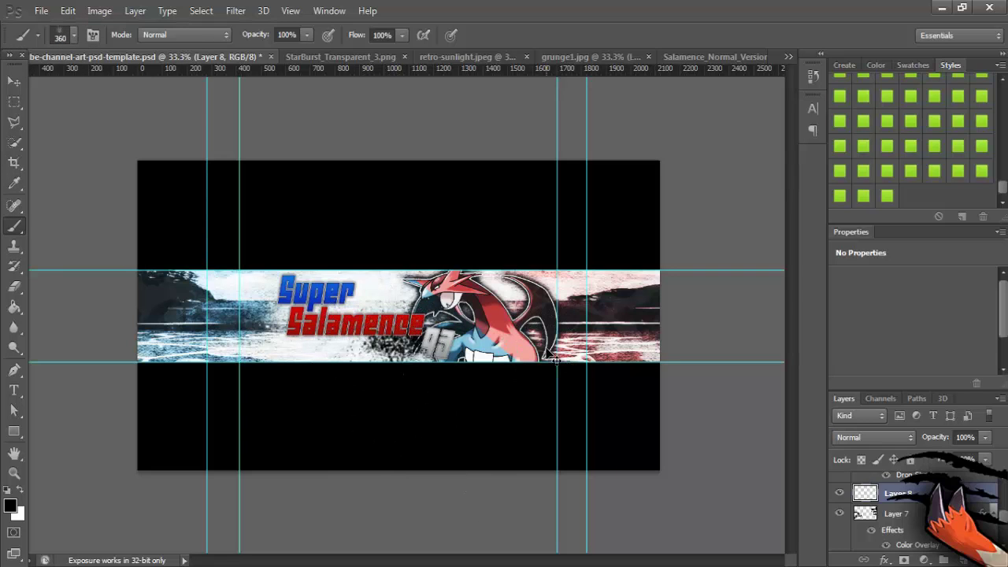
left_click(73, 36)
mouse_move(166, 153)
left_mouse_down()
mouse_move(164, 215)
mouse_move(164, 196)
left_mouse_up()
left_click(346, 343)
Greatly enlarge the splatter brush using the 375 brush tip.
left_click(73, 35)
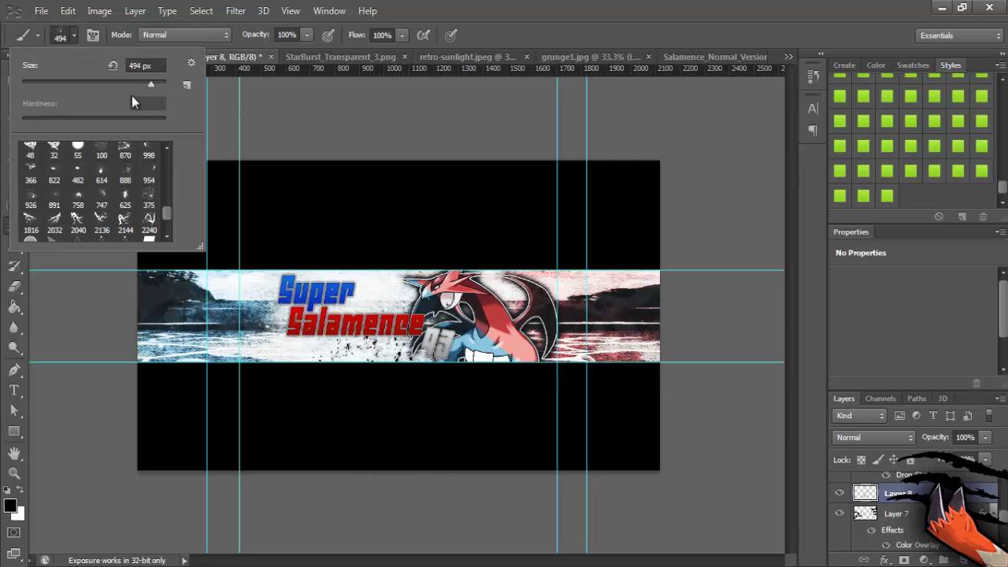
left_click_drag(151, 83, 161, 83)
key("Return")
left_click(93, 35)
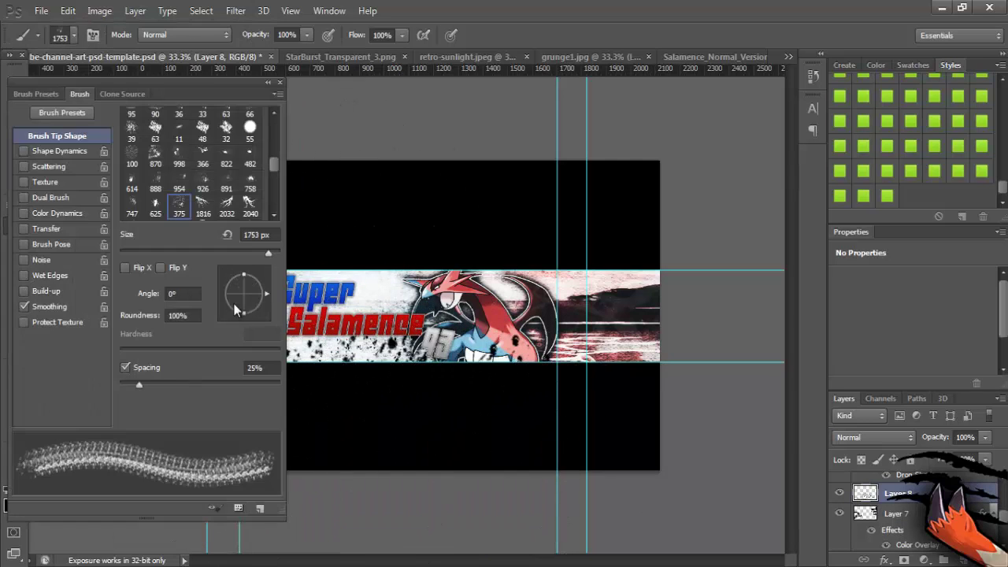
key("F5")
Free-transform the splatter layer, scaling and tilting it across the banner.
key("v")
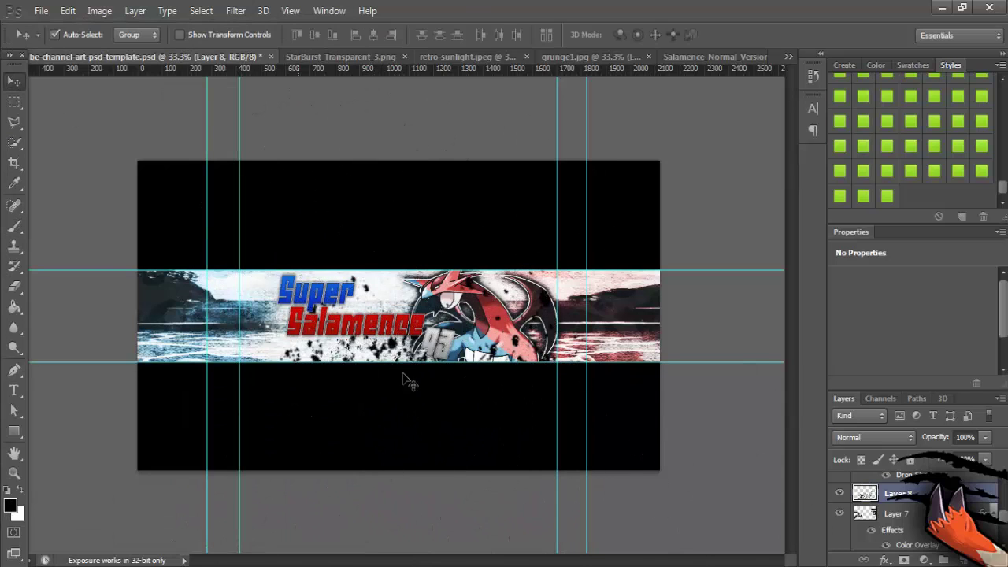
key("ctrl+t")
mouse_move(513, 449)
left_mouse_down()
mouse_move(607, 499)
mouse_move(607, 523)
left_mouse_up()
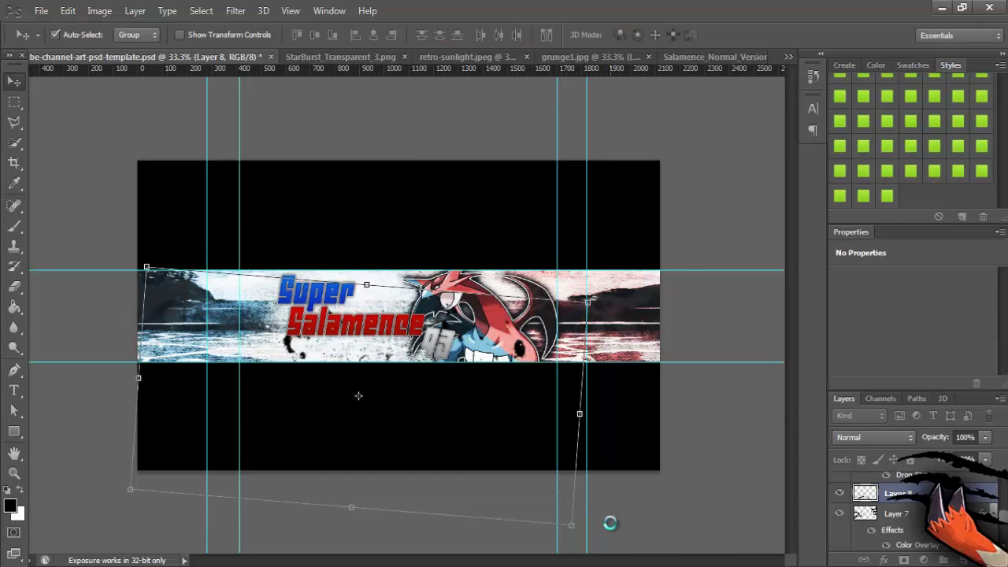
key("Return")
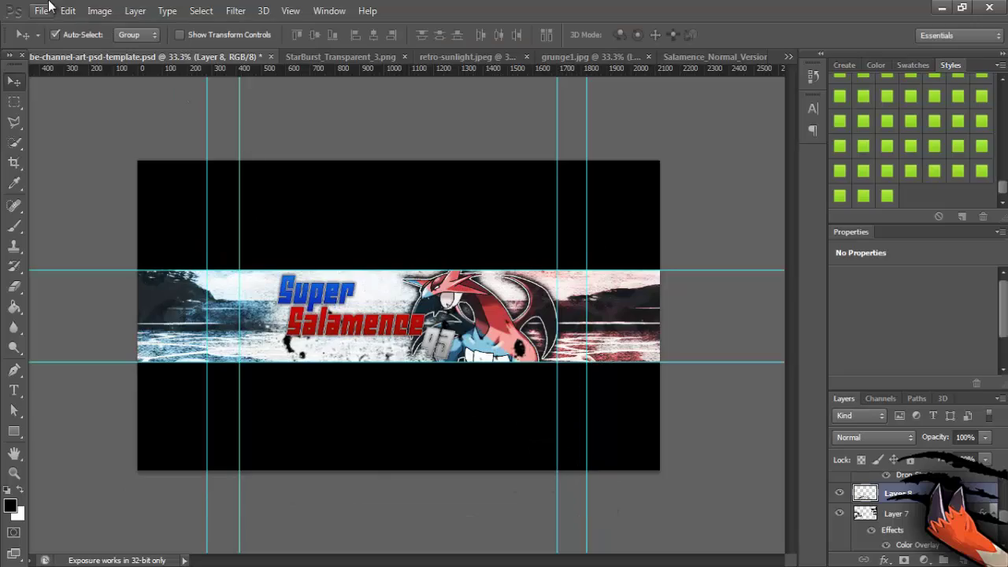
Bring up the Open dialog to choose another image file.
left_click(41, 10)
left_click(63, 37)
mouse_move(502, 98)
left_mouse_down()
mouse_move(513, 358)
mouse_move(501, 425)
left_mouse_up()
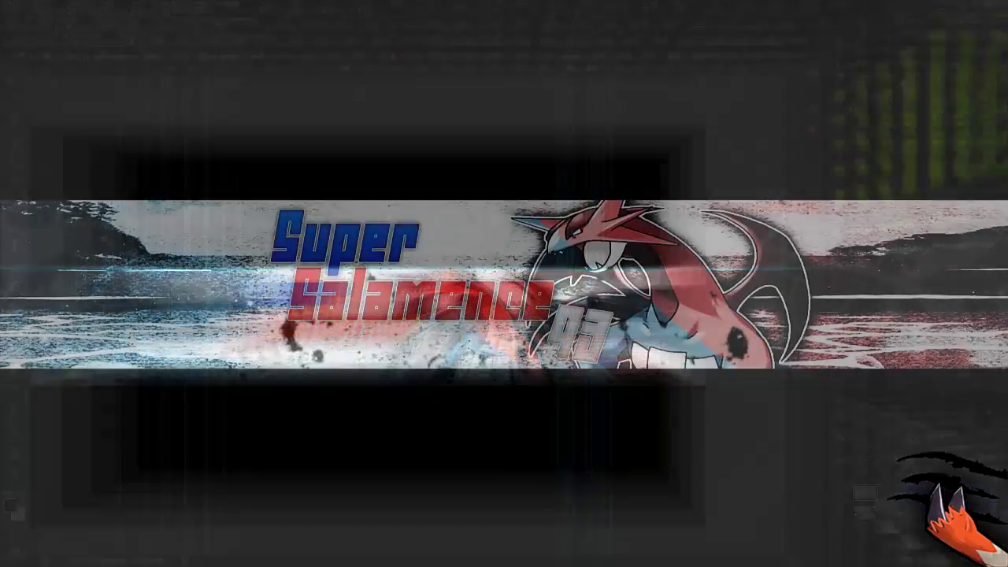